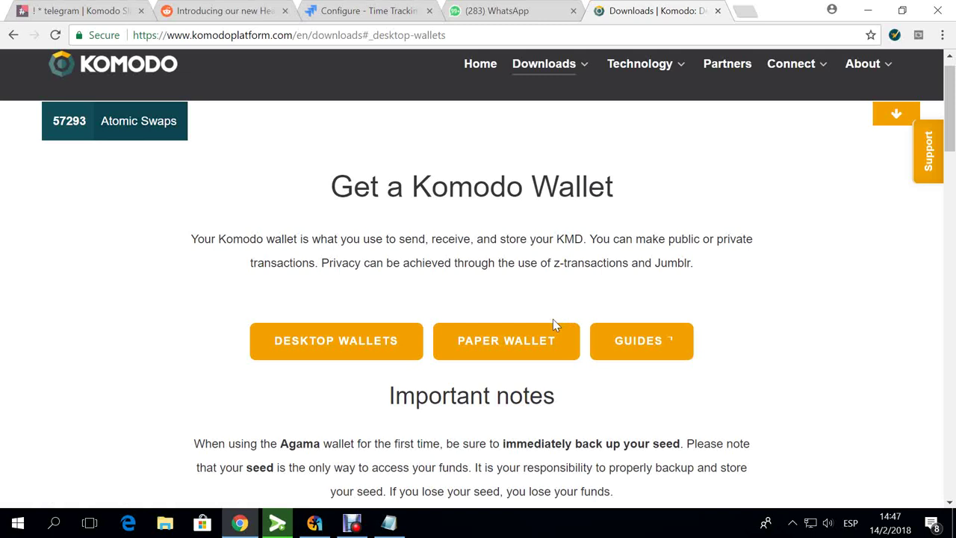
Go to the desktop wallets section of the Komodo downloads page and review the Windows wallet options
left_click(385, 351)
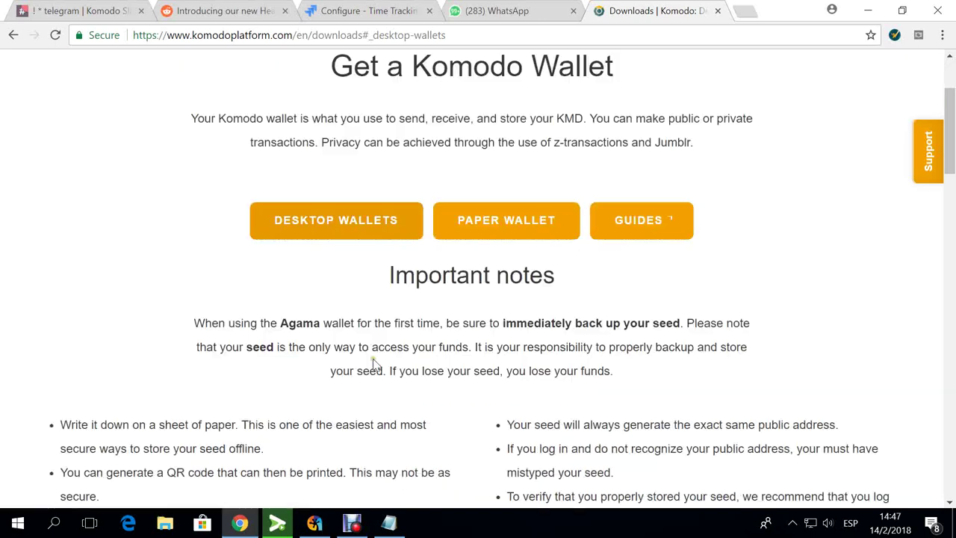
scroll(376, 364, "down", 2)
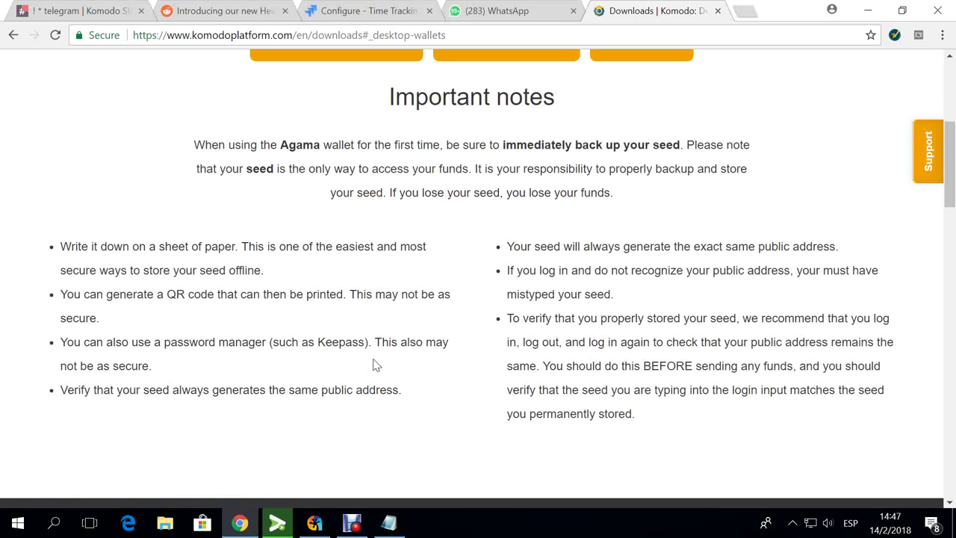
scroll(388, 366, "down", 10)
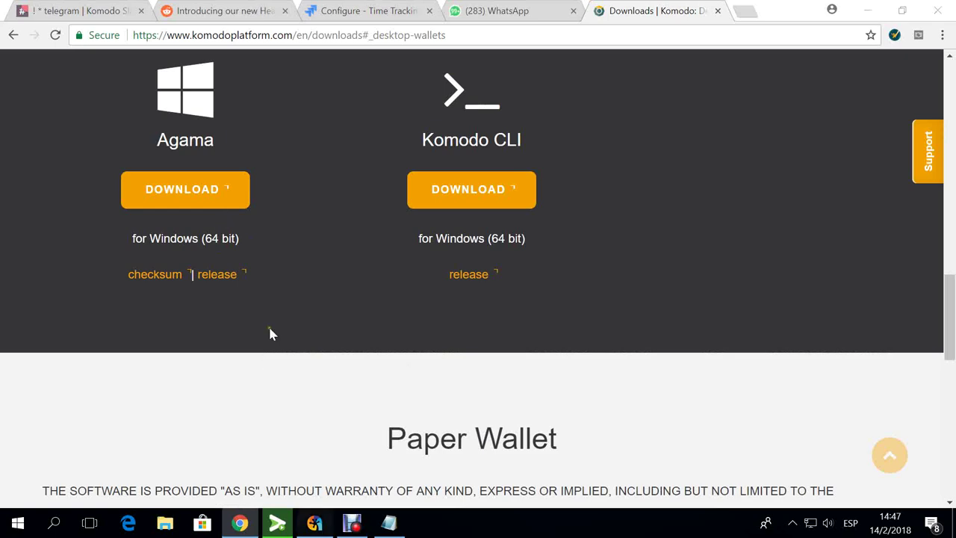
Switch to Agama and open the Komodo (KMD) wallet running in SPV mode
left_click(314, 523)
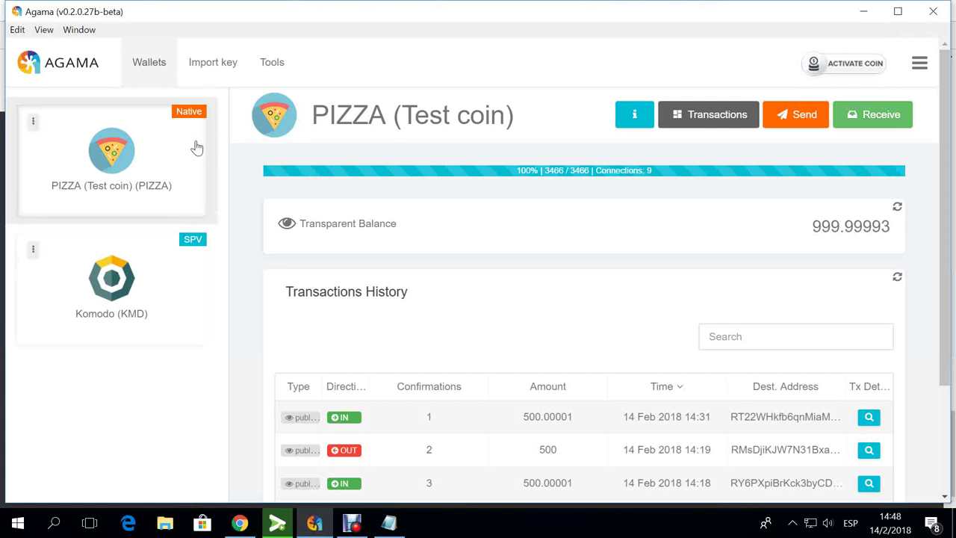
left_click(164, 263)
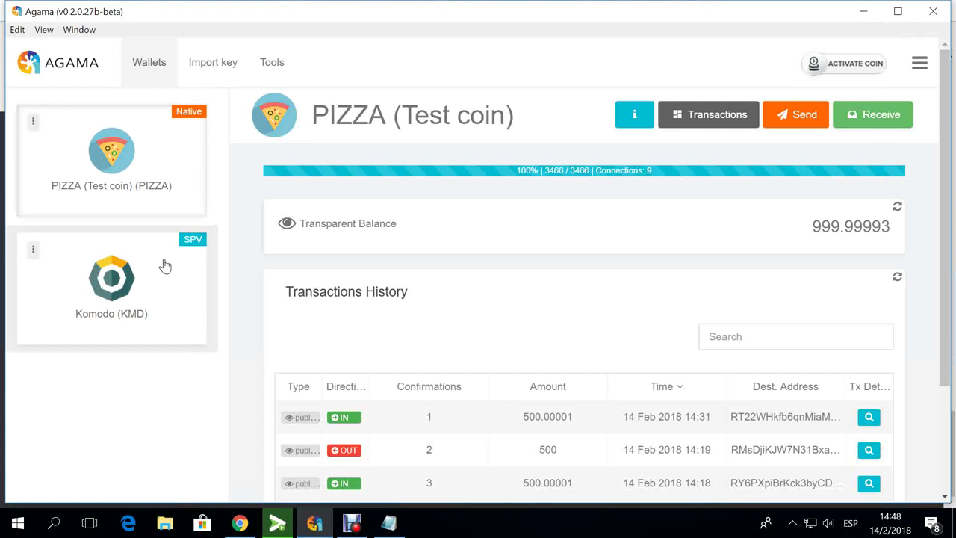
left_click(164, 264)
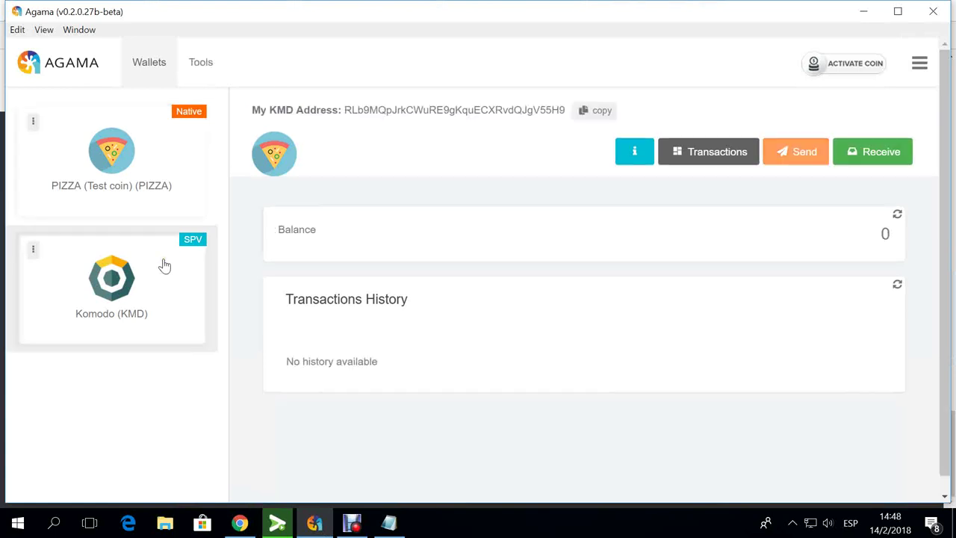
left_click(157, 260)
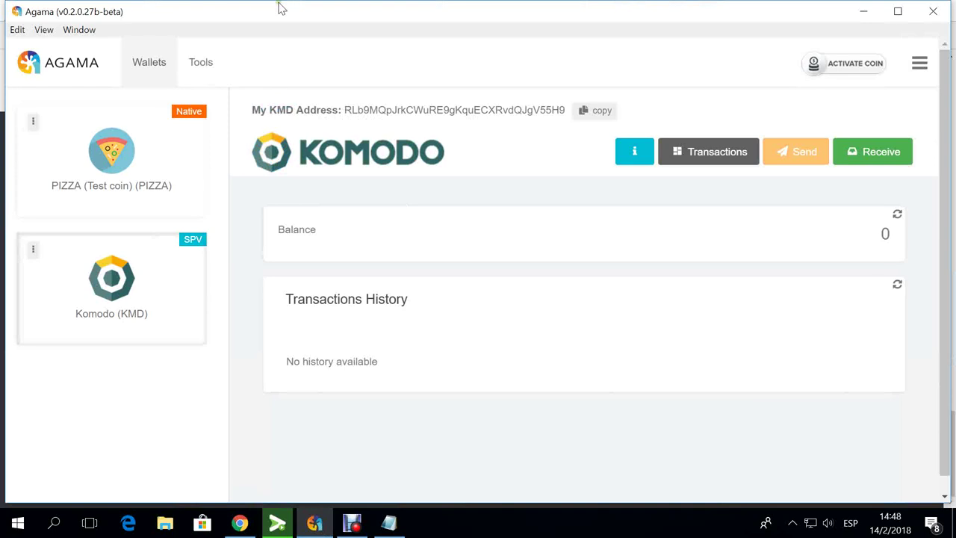
Show the backed-up wallet seed in Notepad by highlighting it, and minimize the note
left_click(389, 523)
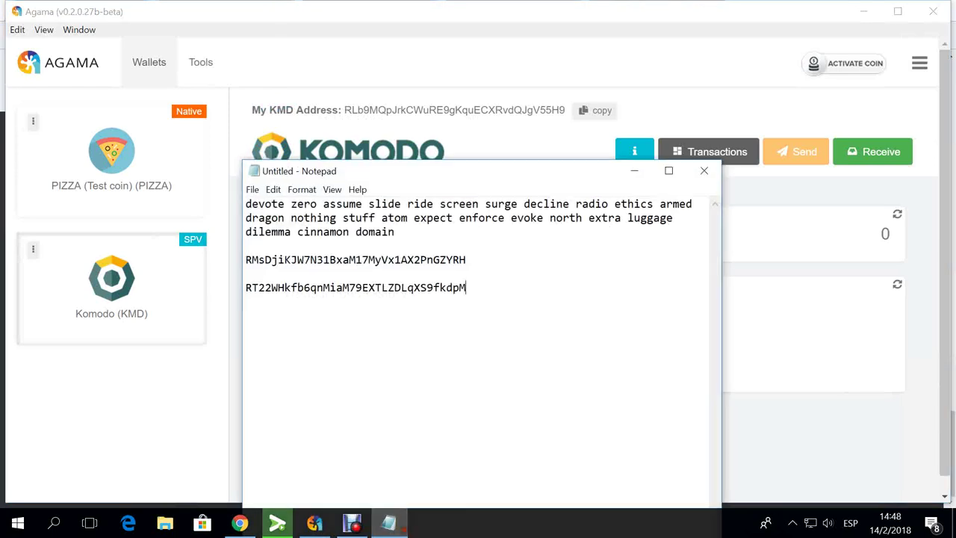
mouse_move(252, 204)
left_mouse_down()
mouse_move(415, 232)
mouse_move(245, 204)
left_mouse_up()
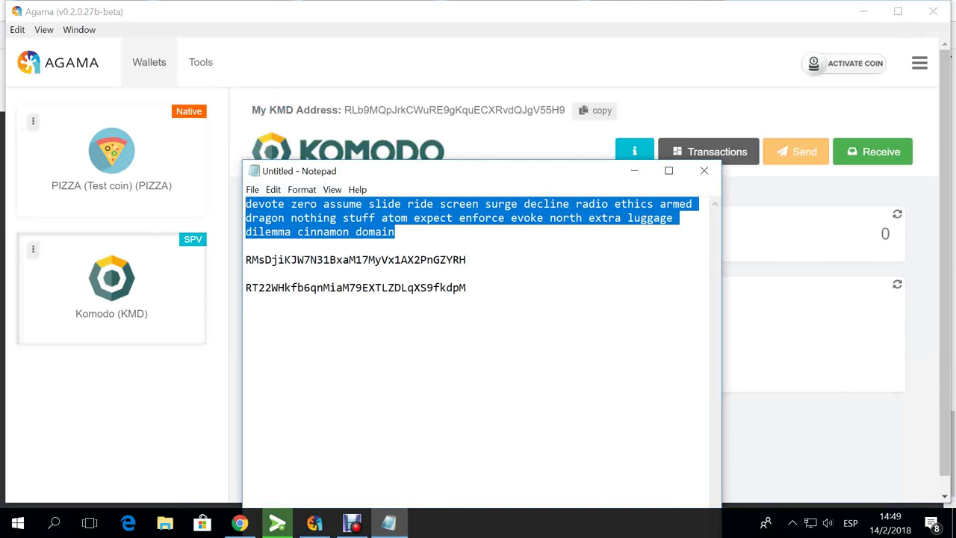
left_click(395, 232)
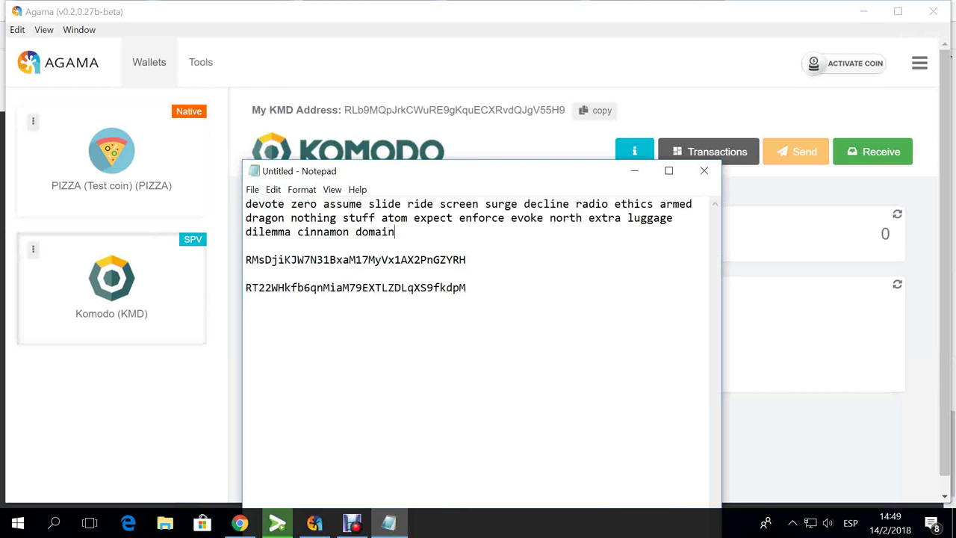
left_click(408, 232)
left_click(634, 170)
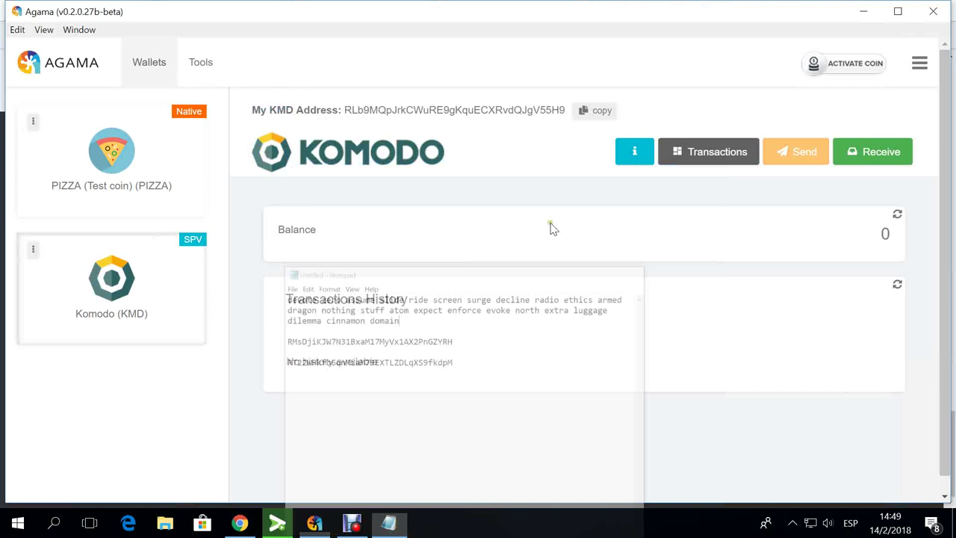
Highlight the full KMD address of the Komodo wallet for checking
left_click(922, 67)
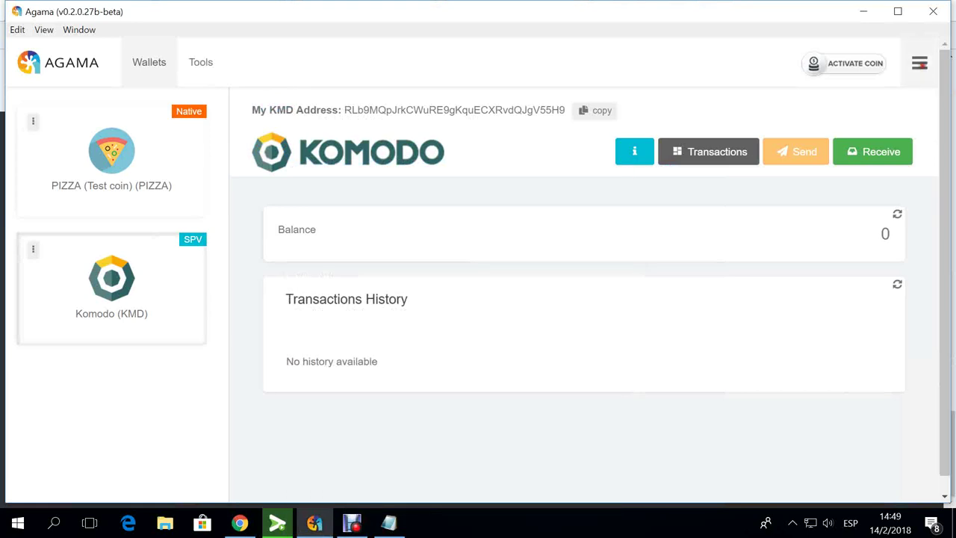
left_click(532, 121)
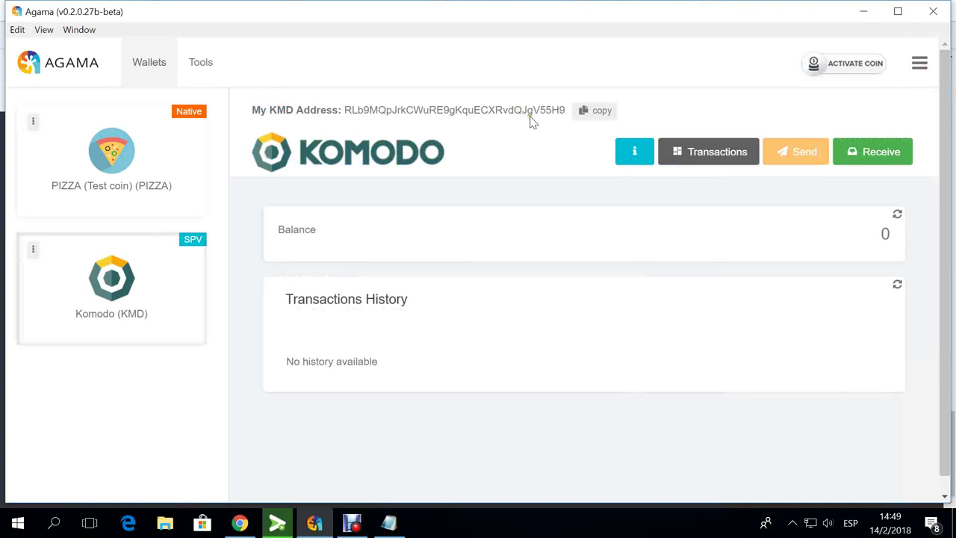
left_click(567, 107)
left_click_drag(565, 110, 346, 110)
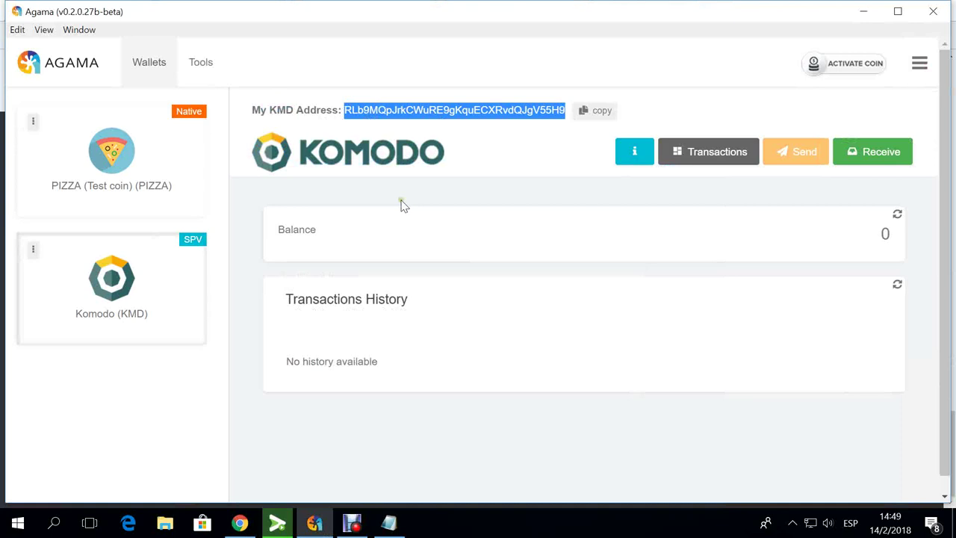
Log out completely from the Komodo wallet and check the remaining main menu options
left_click(919, 66)
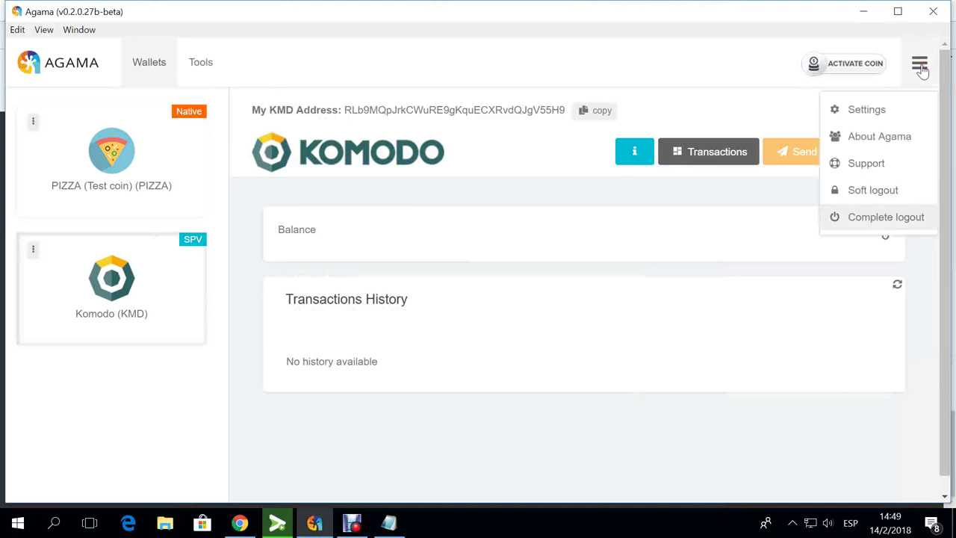
left_click(860, 221)
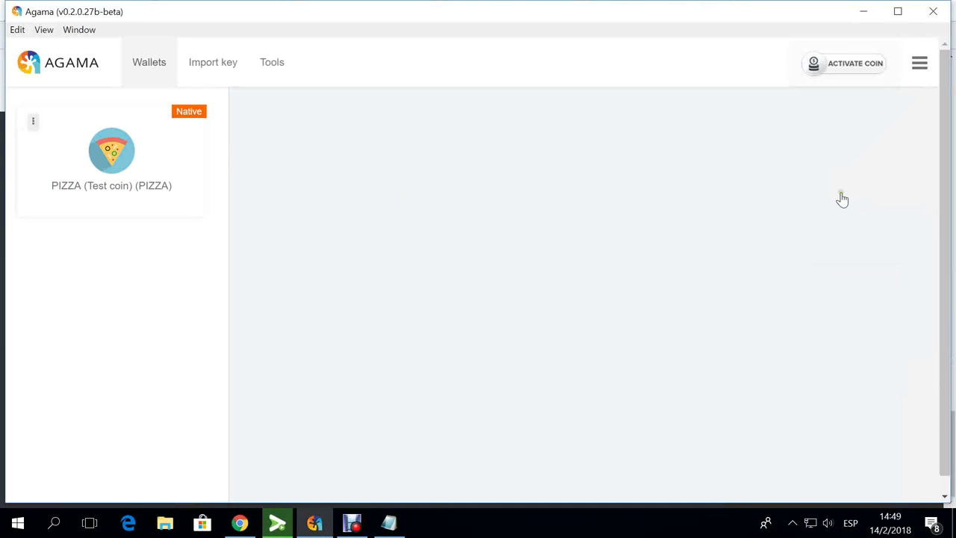
left_click(936, 67)
left_click(923, 60)
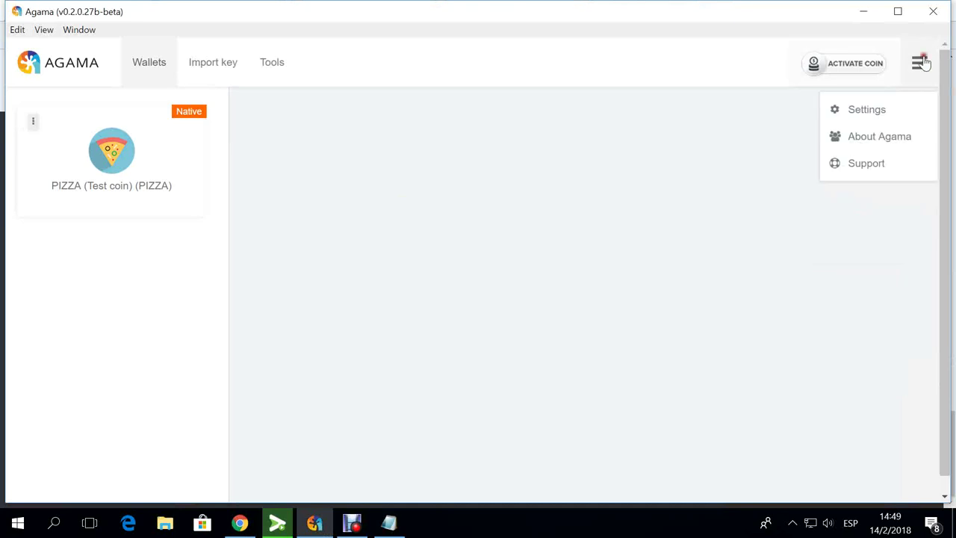
Activate Komodo (KMD) again as a coin in Lite (SPV) Mode
left_click(859, 67)
left_click(771, 68)
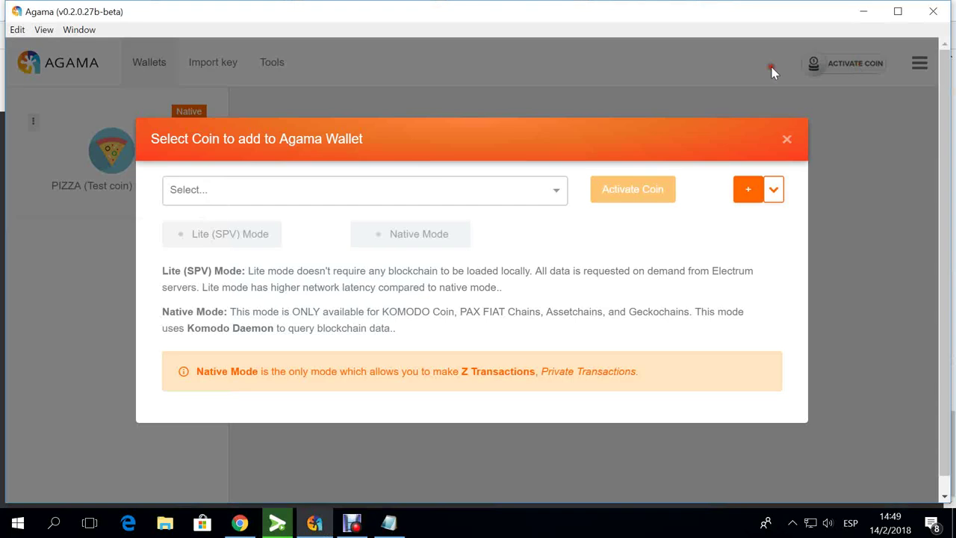
left_click(276, 196)
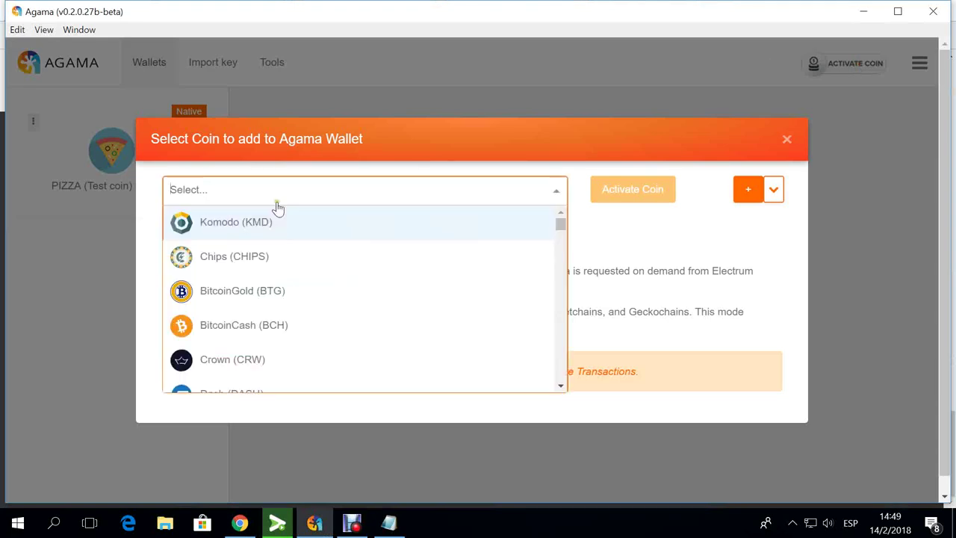
left_click(269, 218)
left_click(250, 234)
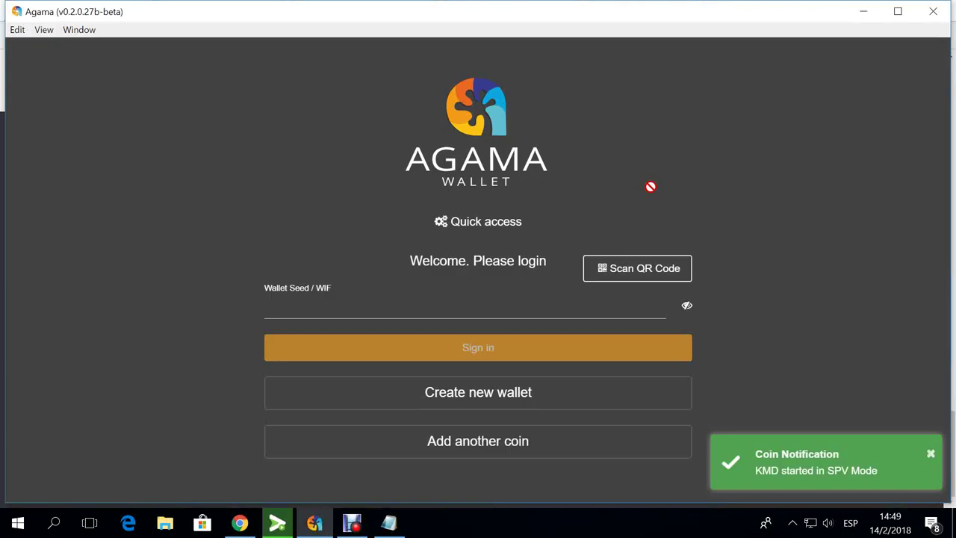
Copy the complete wallet seed phrase from the Notepad note
key("alt+Tab")
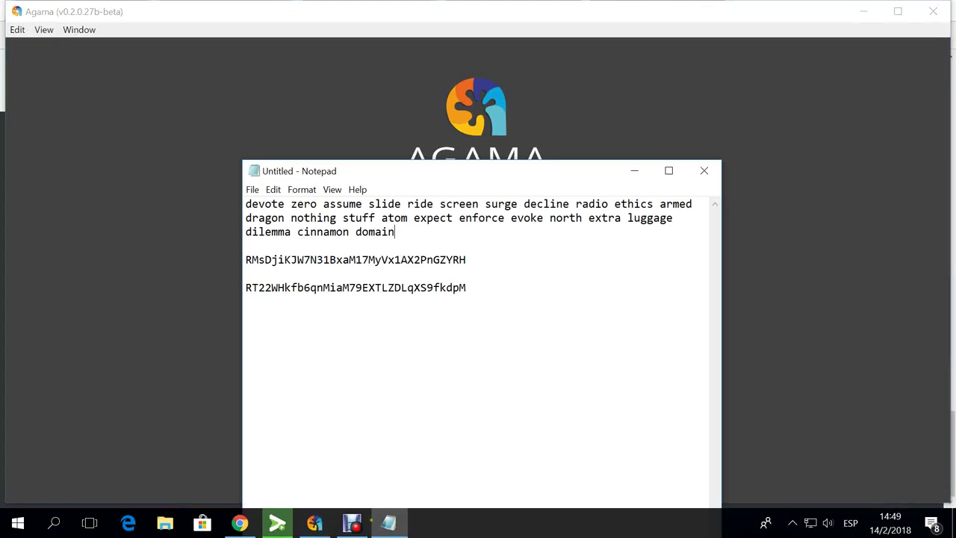
key("ctrl+shift+Home")
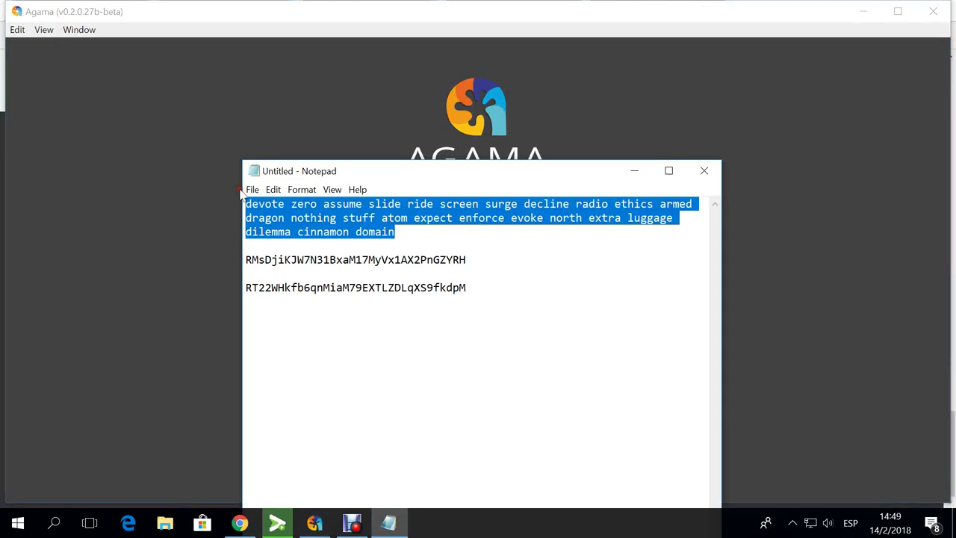
right_click(312, 214)
key("c")
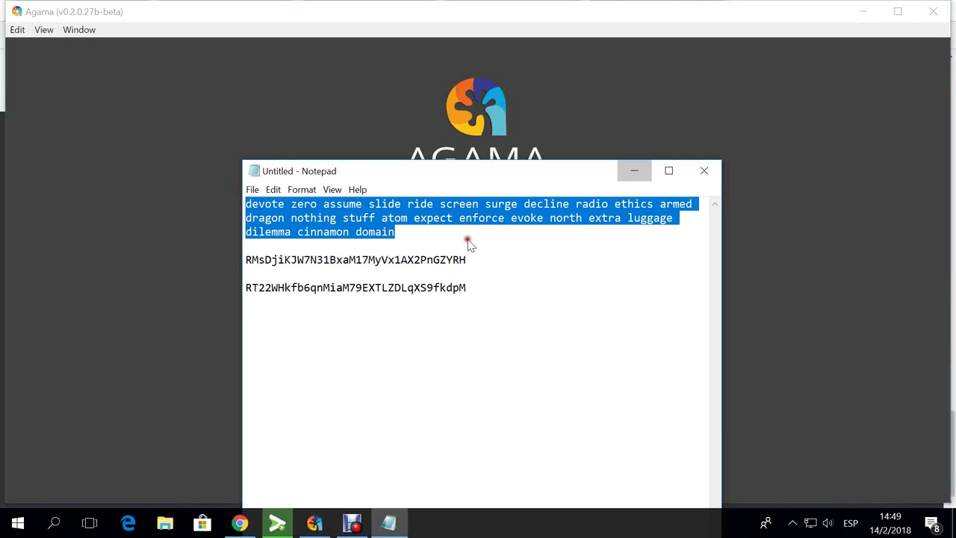
Paste the copied seed into the Wallet Seed / WIF field and sign in to the Komodo wallet
key("alt+Tab")
right_click(382, 306)
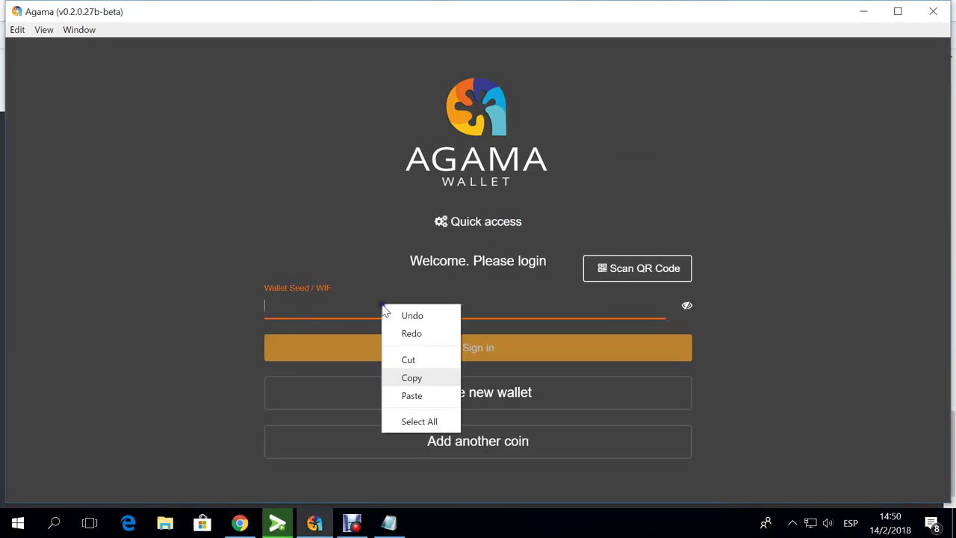
left_click(418, 397)
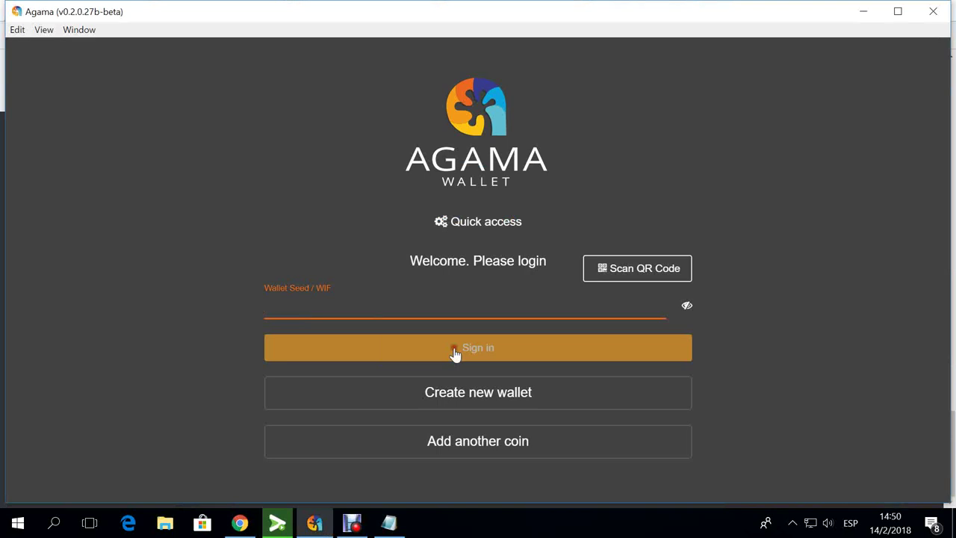
key("ctrl+v")
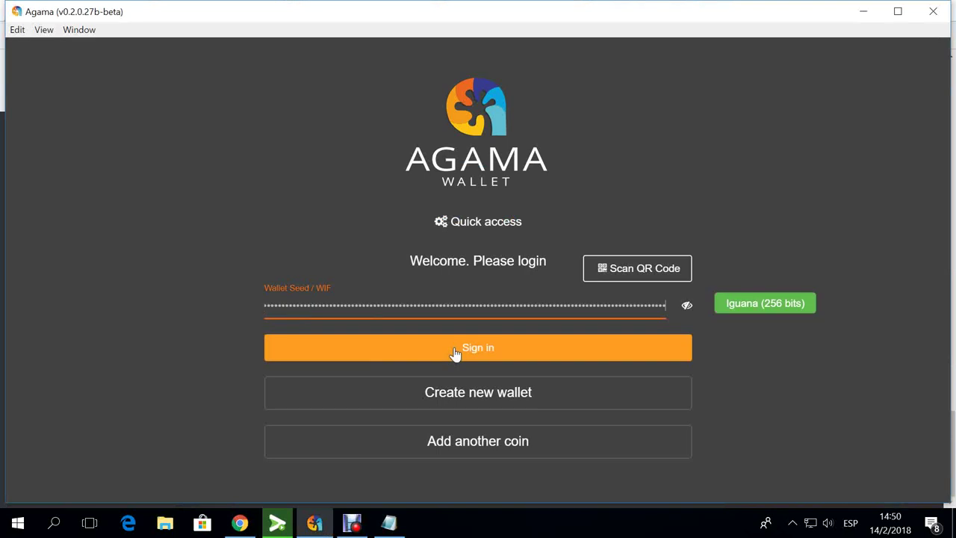
left_click(456, 354)
left_click(456, 353)
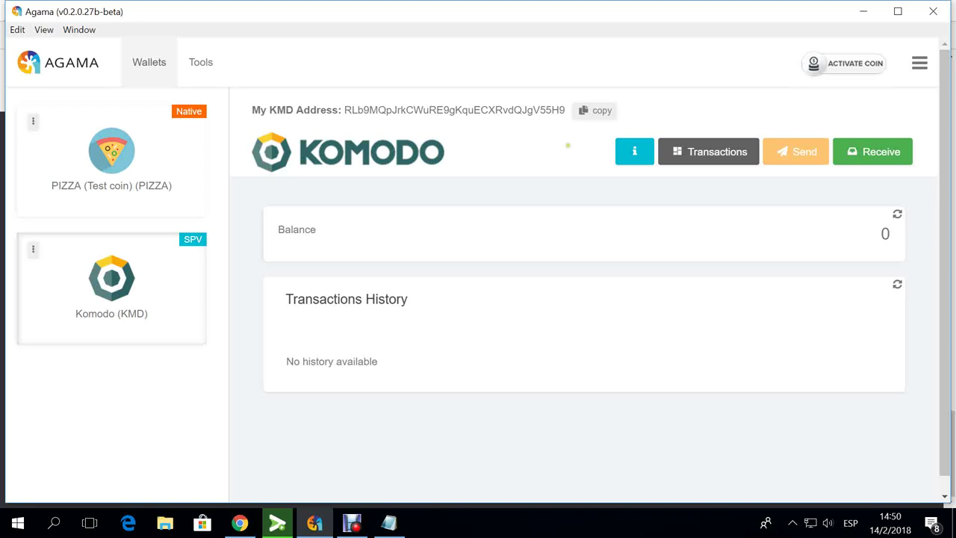
left_click(575, 115)
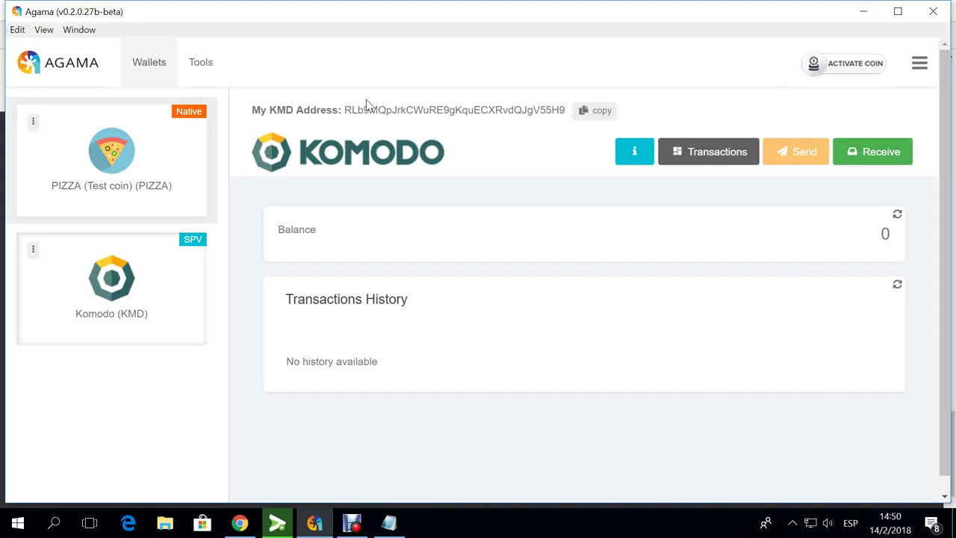
Open the native PIZZA (Test coin) wallet and bring up its send form
left_click(139, 156)
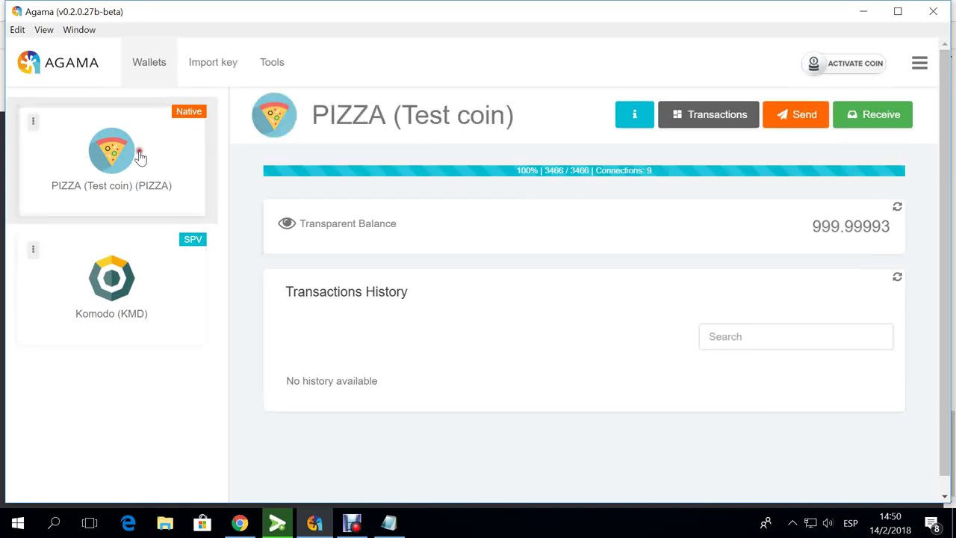
left_click(142, 156)
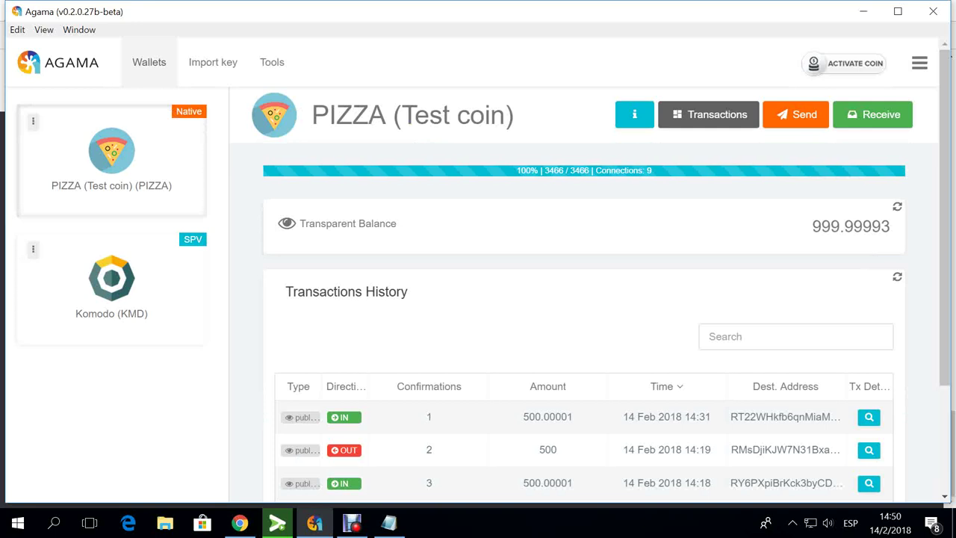
left_click(802, 122)
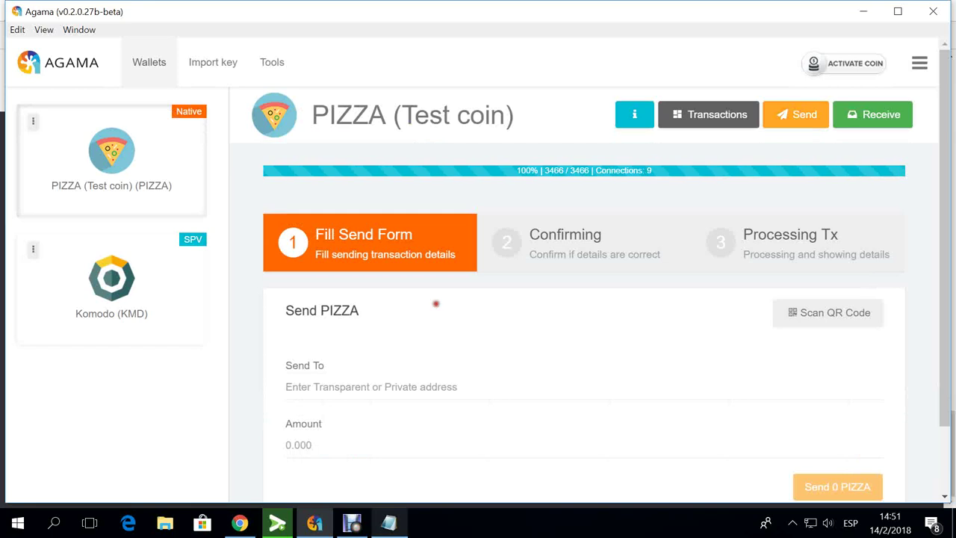
Copy the first wallet address below the seed in Notepad and paste it as the Send To address for PIZZA
key("alt+Tab")
left_click_drag(376, 259, 307, 265)
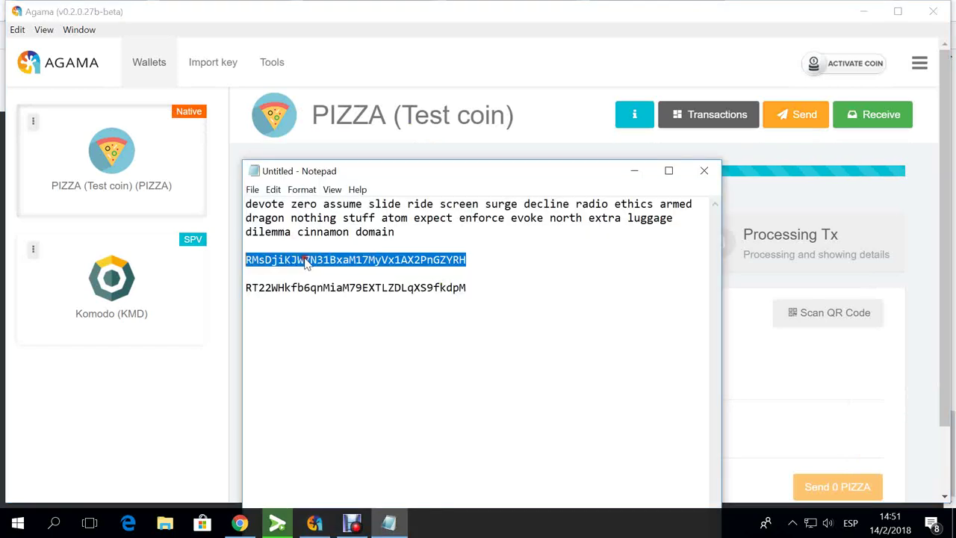
right_click(306, 265)
left_click(312, 308)
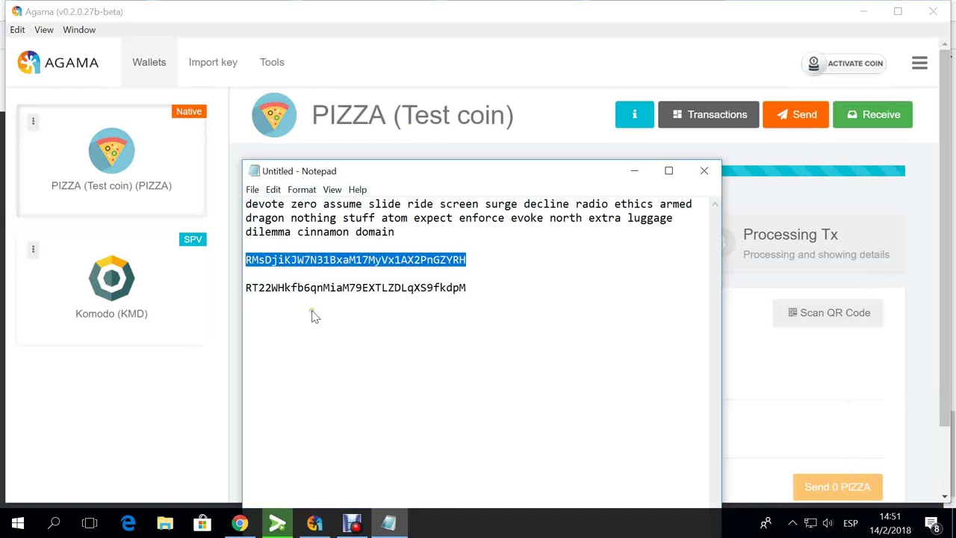
left_click(634, 162)
left_click(382, 348)
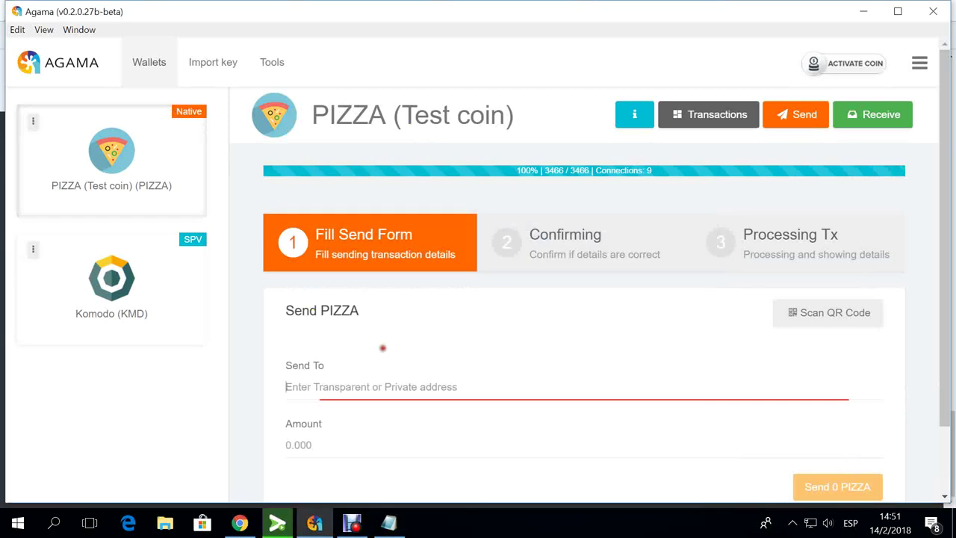
right_click(372, 388)
left_click(373, 352)
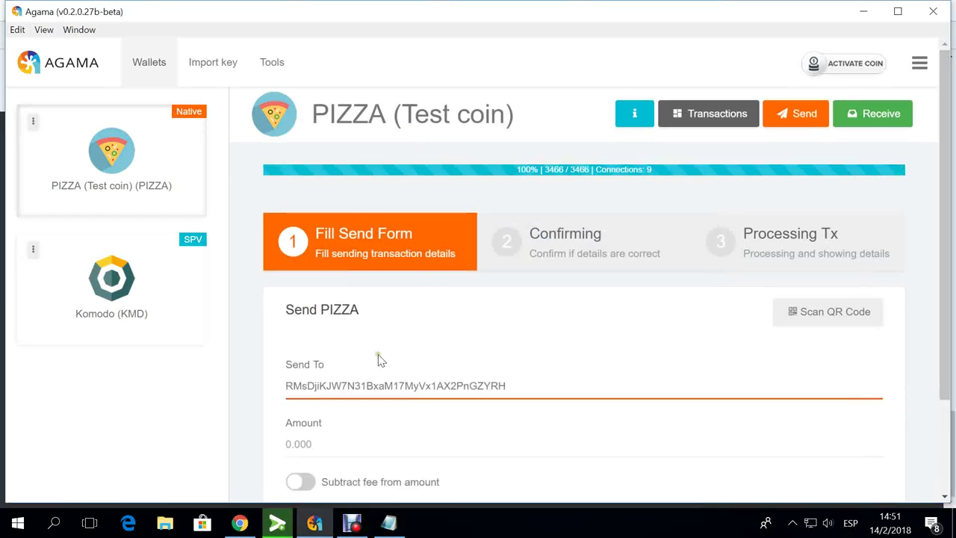
Set the amount to 500 PIZZA, submit the send form and confirm the transaction
scroll(360, 384, "down", 1)
left_click(314, 369)
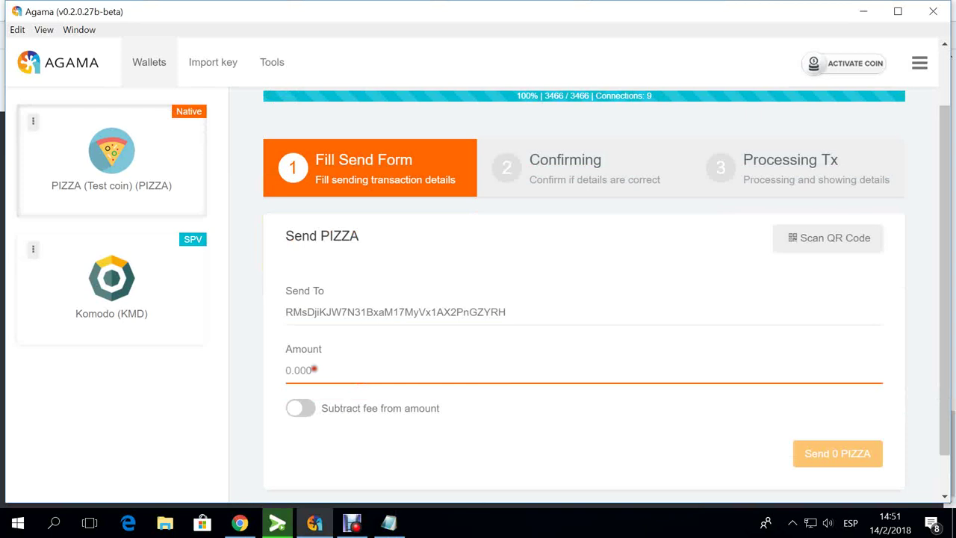
type("500")
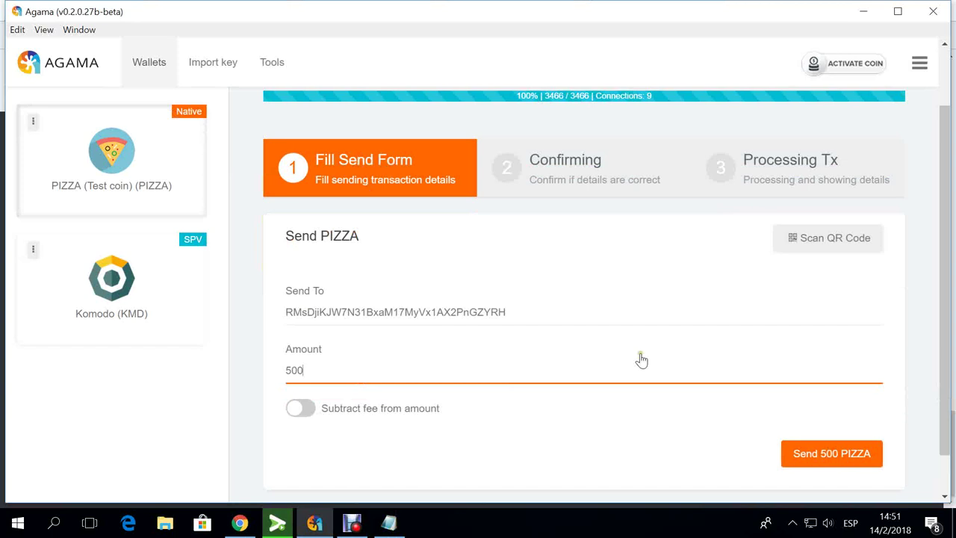
left_click(861, 453)
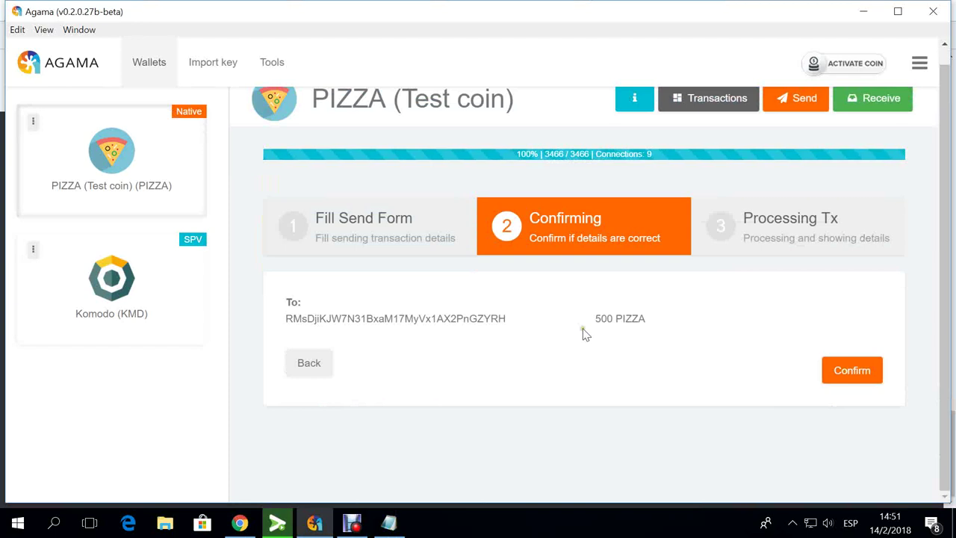
left_click(837, 371)
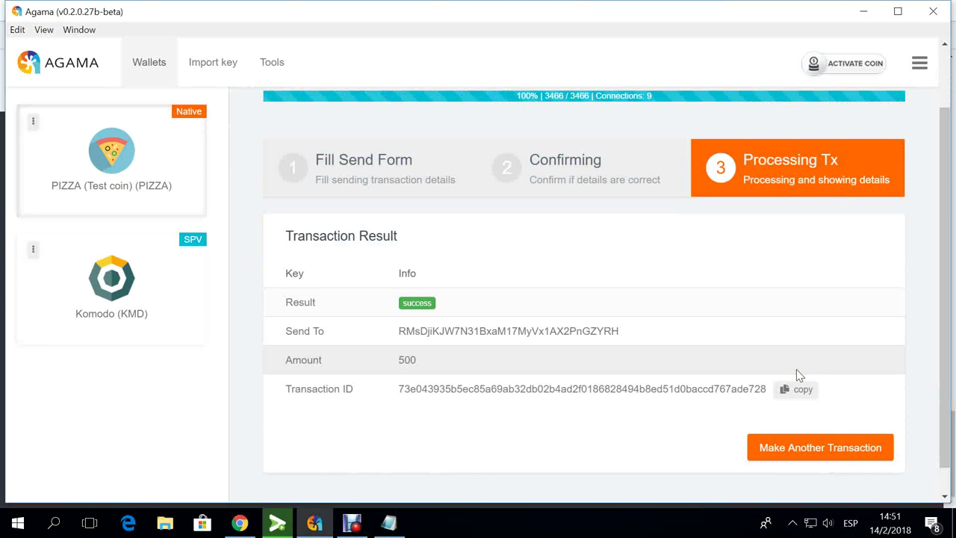
Copy the transaction ID from the PIZZA transaction result
scroll(789, 375, "down", 1)
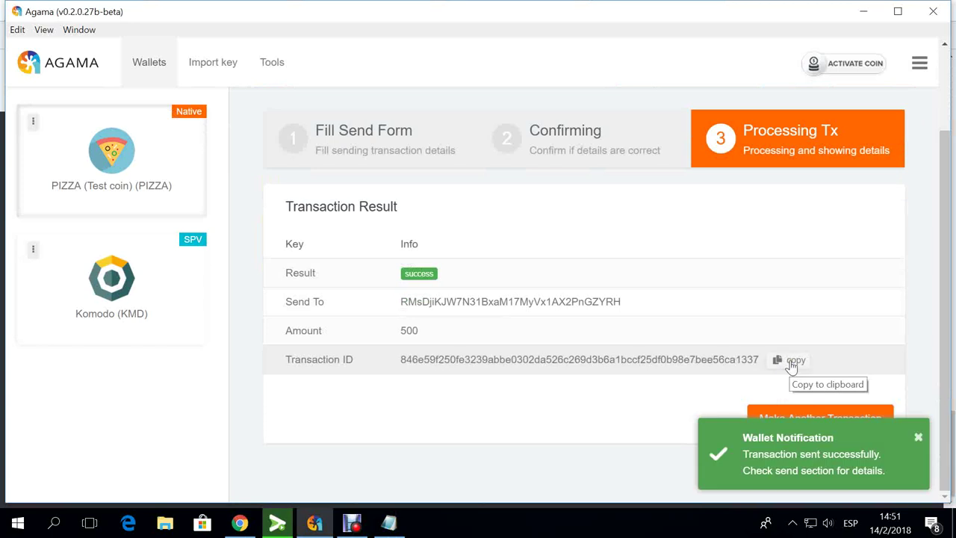
left_click(792, 361)
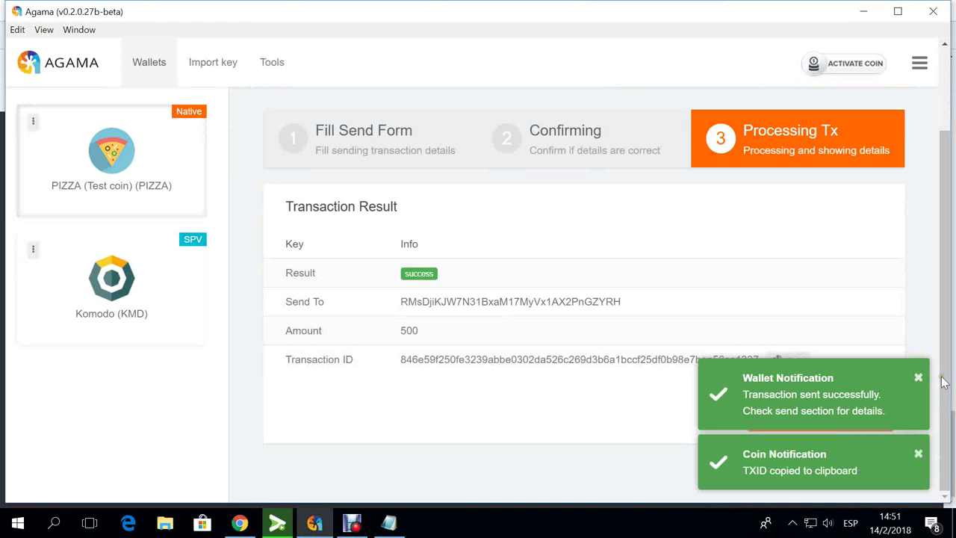
scroll(924, 381, "up", 1)
scroll(604, 317, "up", 1)
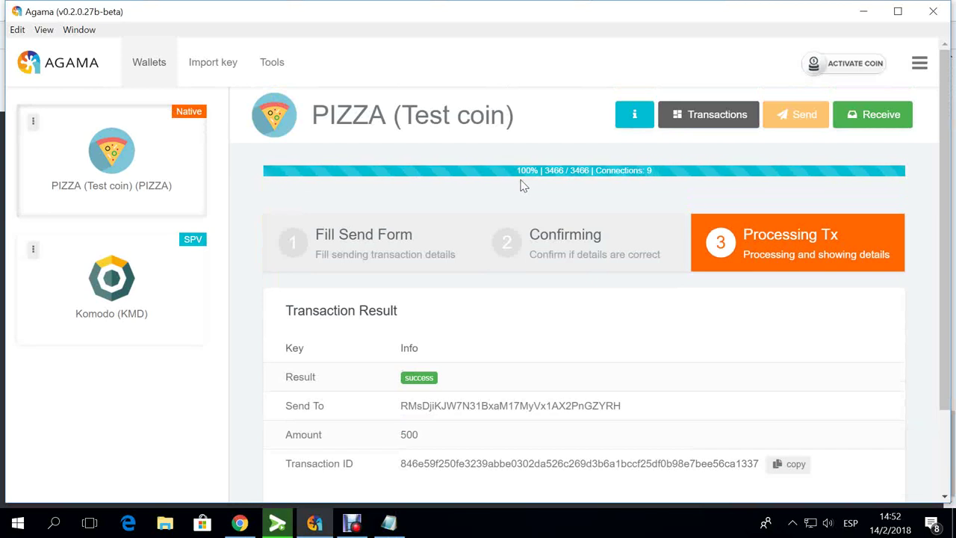
Try to get the UTXOs for Komodo (KMD) with the UTXO tool, leaving the address empty
left_click(270, 69)
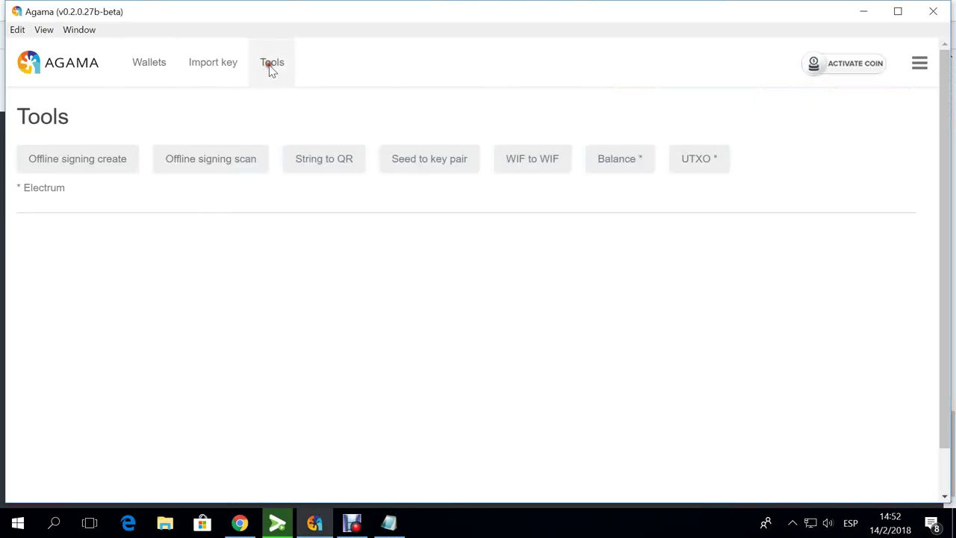
left_click(691, 166)
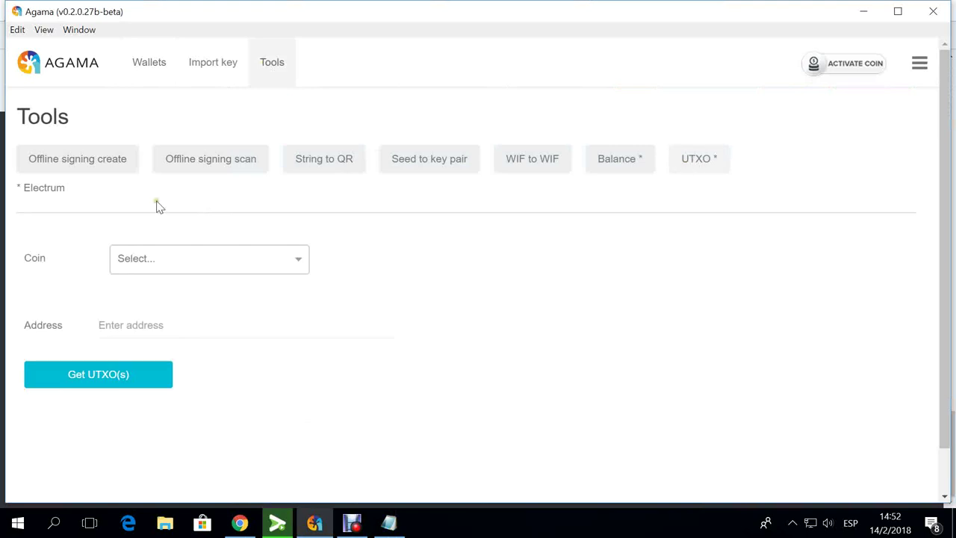
left_click(160, 259)
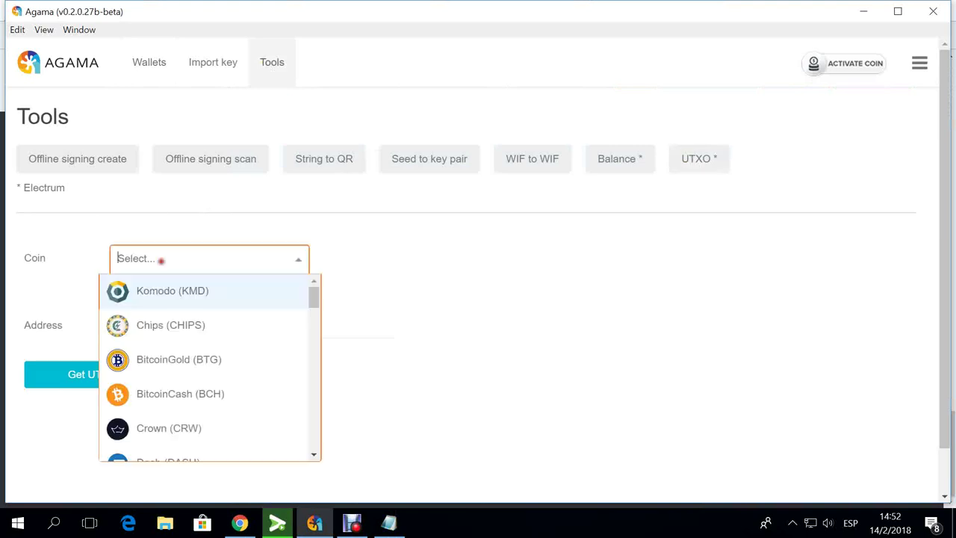
left_click(164, 282)
key("Tab")
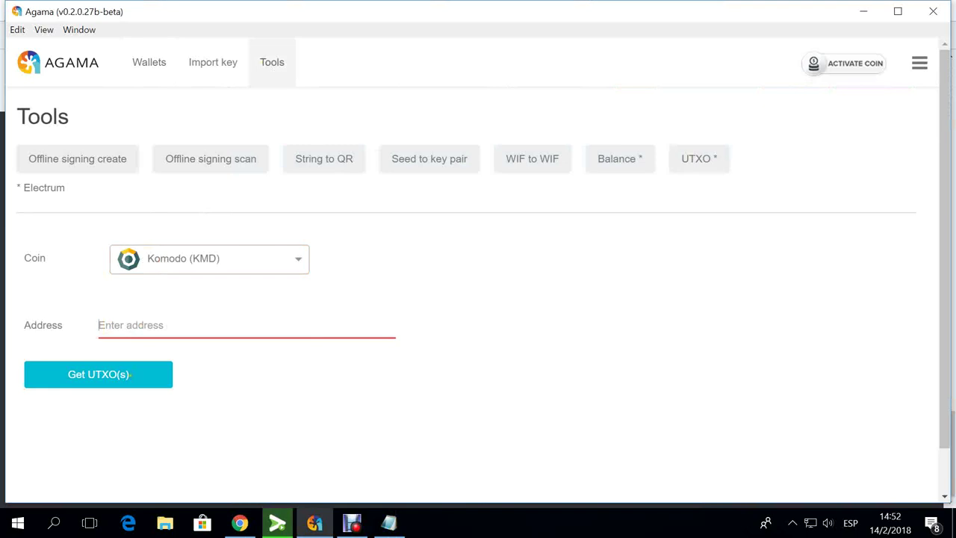
left_click(123, 375)
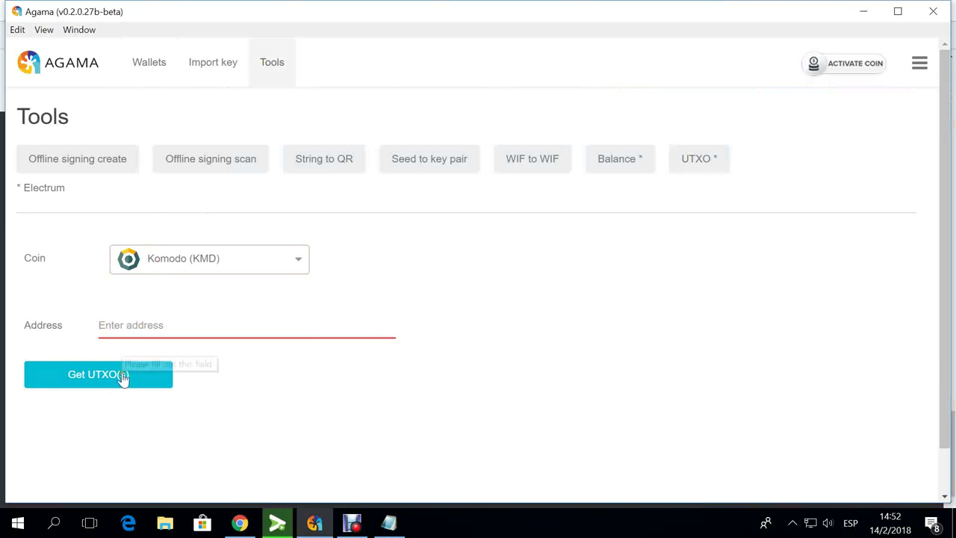
left_click(129, 381)
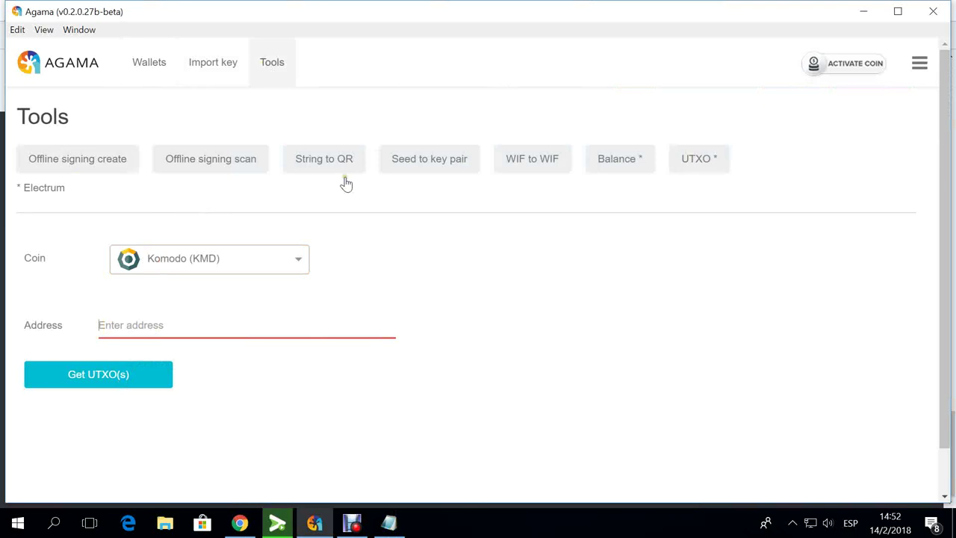
Examine the passphrase/seed and WIF key forms for importing a key, and close them without importing anything
left_click(207, 66)
left_click(207, 66)
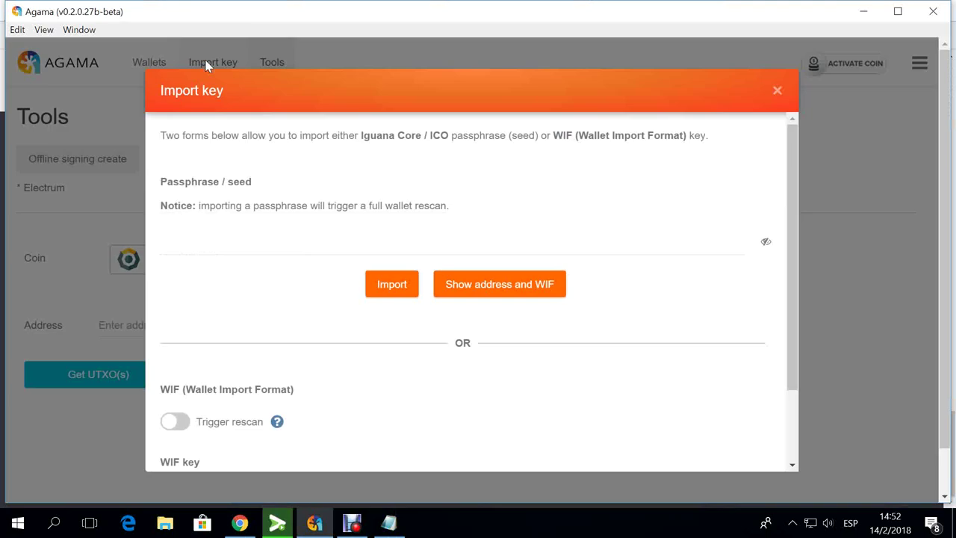
left_click(223, 244)
scroll(232, 254, "down", 2)
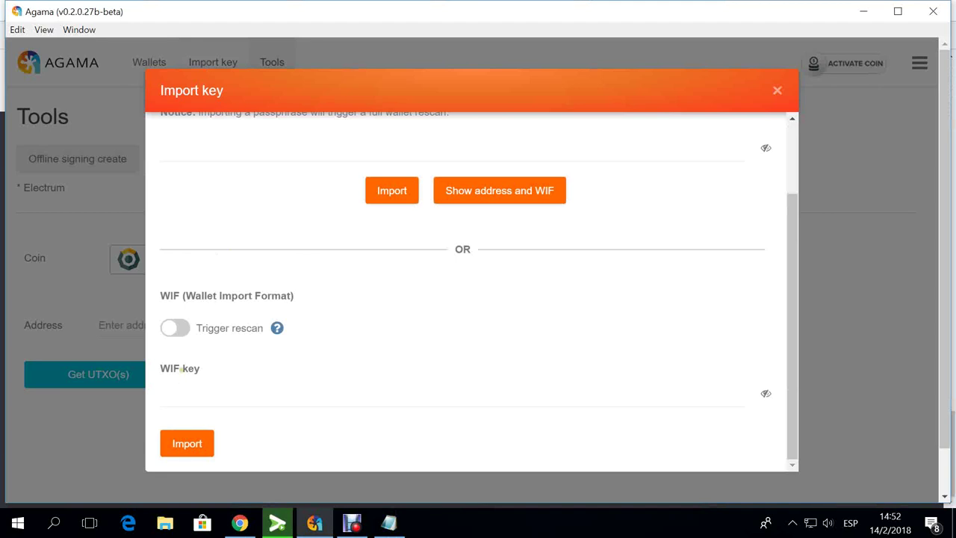
left_click(184, 397)
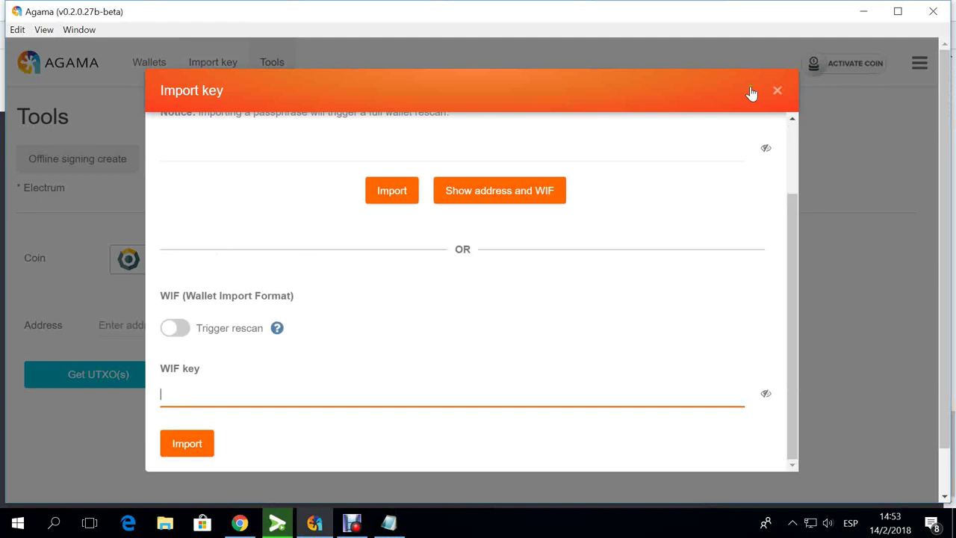
left_click(775, 92)
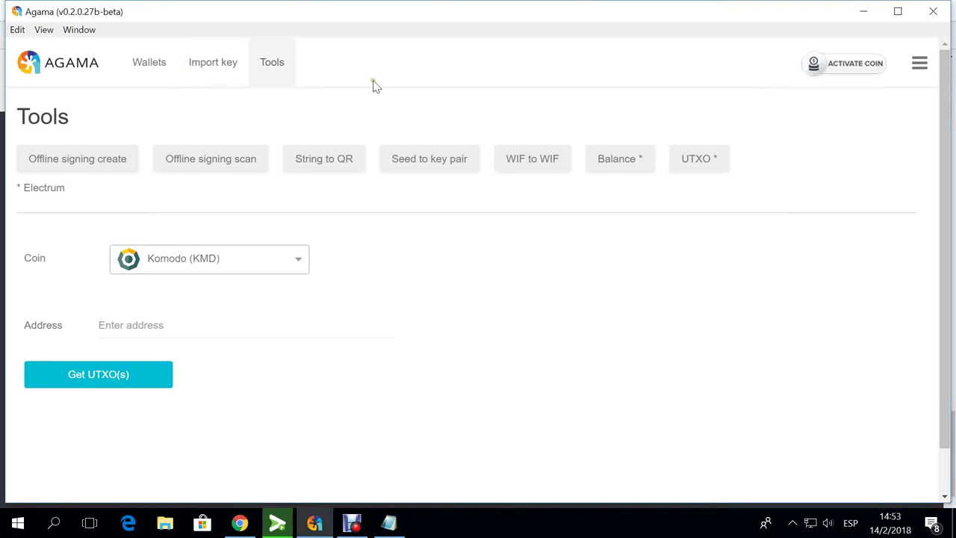
Open the wallet settings, view the release and system details under App Info, and collapse that section
left_click(920, 64)
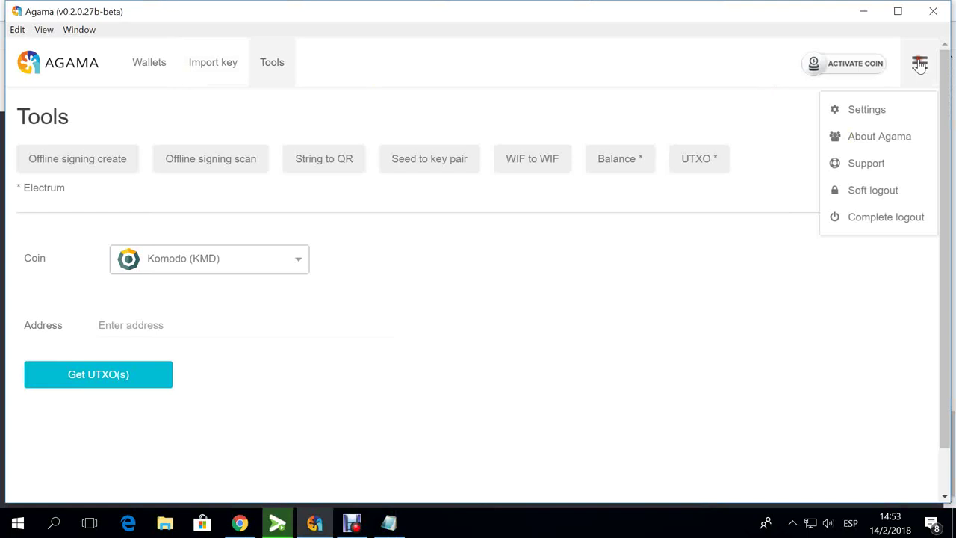
left_click(863, 112)
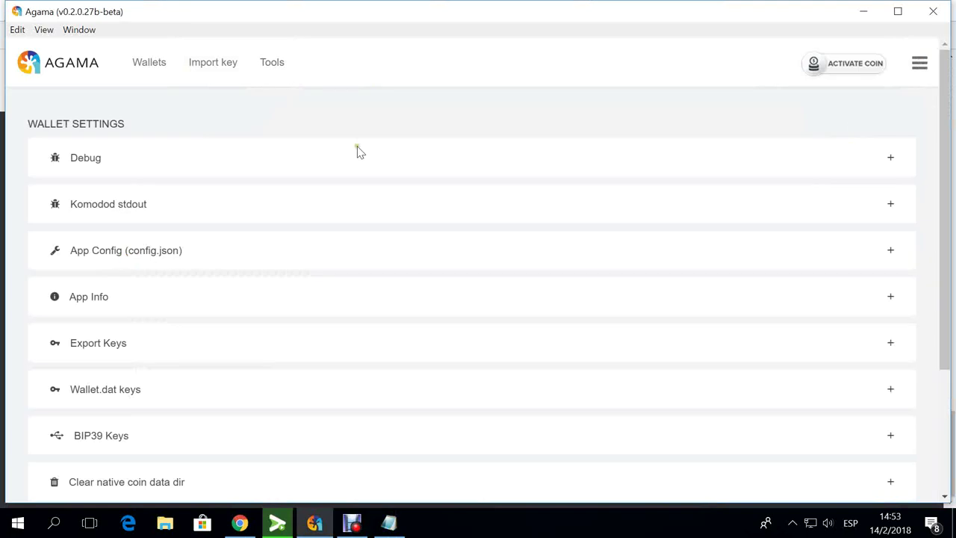
left_click(84, 297)
scroll(112, 319, "down", 1)
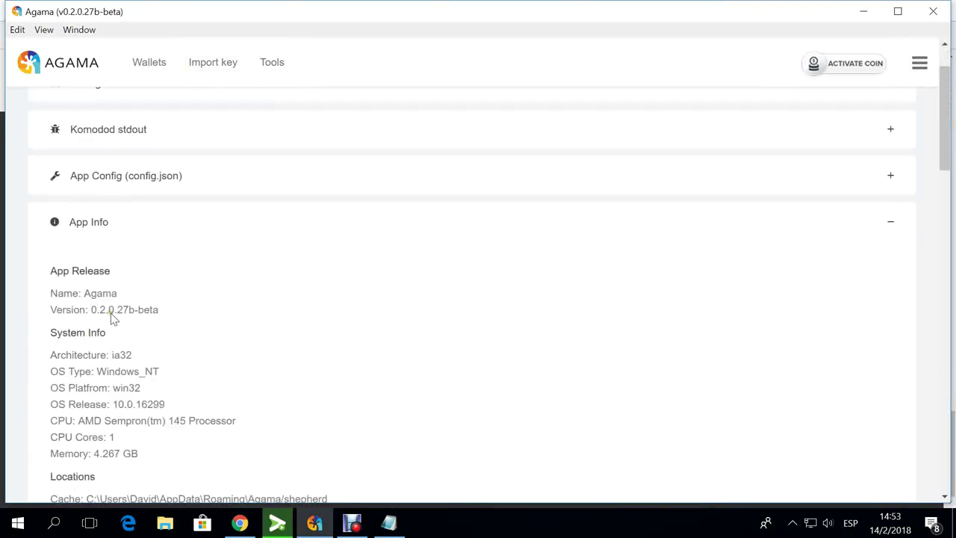
left_click(91, 225)
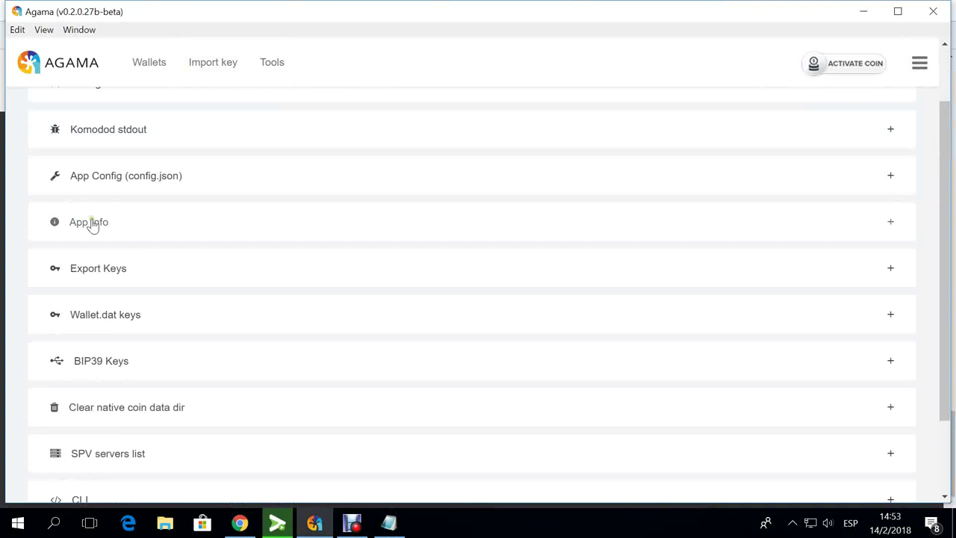
scroll(91, 225, "up", 1)
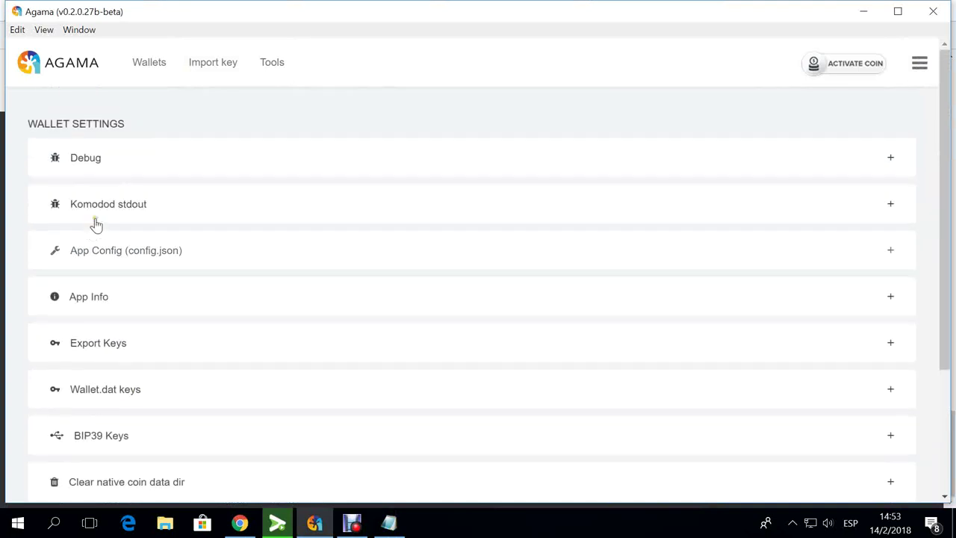
Review the App Config (config.json) options from hostname to KMD main sync only, and collapse the section unchanged
left_click(91, 251)
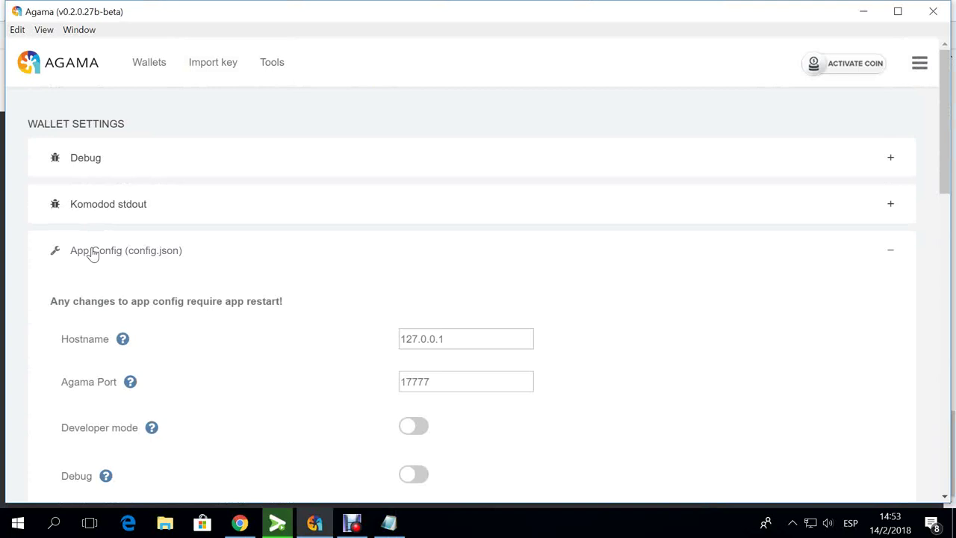
scroll(182, 331, "down", 3)
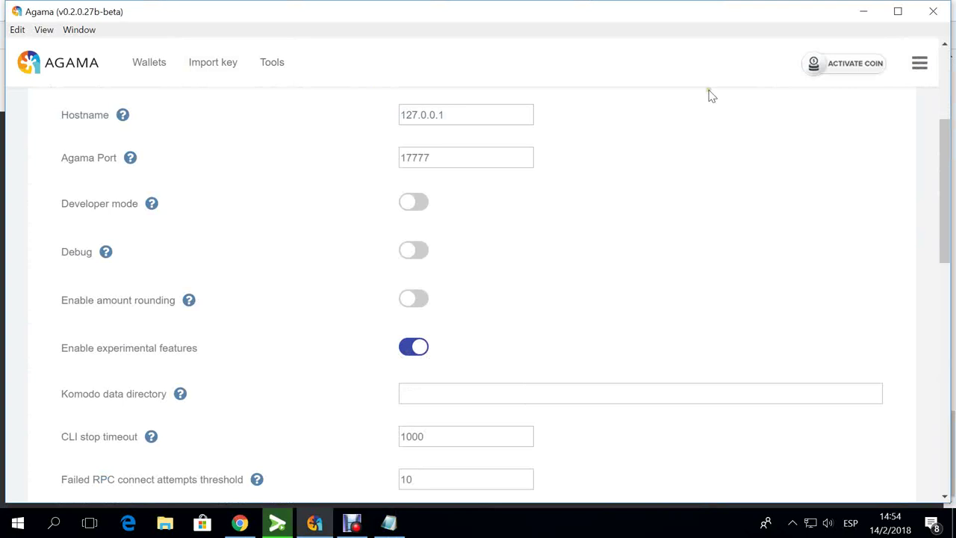
left_click(363, 324)
scroll(367, 356, "down", 4)
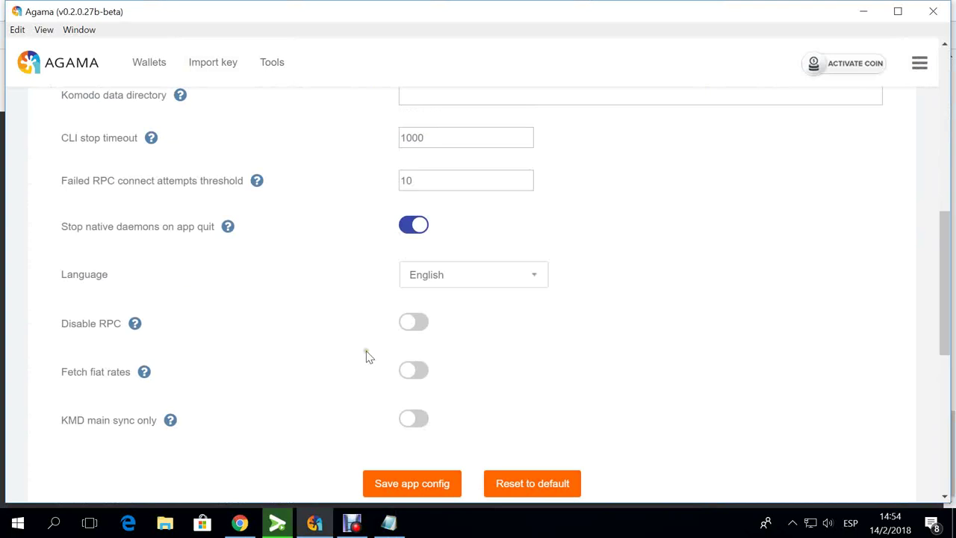
scroll(356, 356, "up", 6)
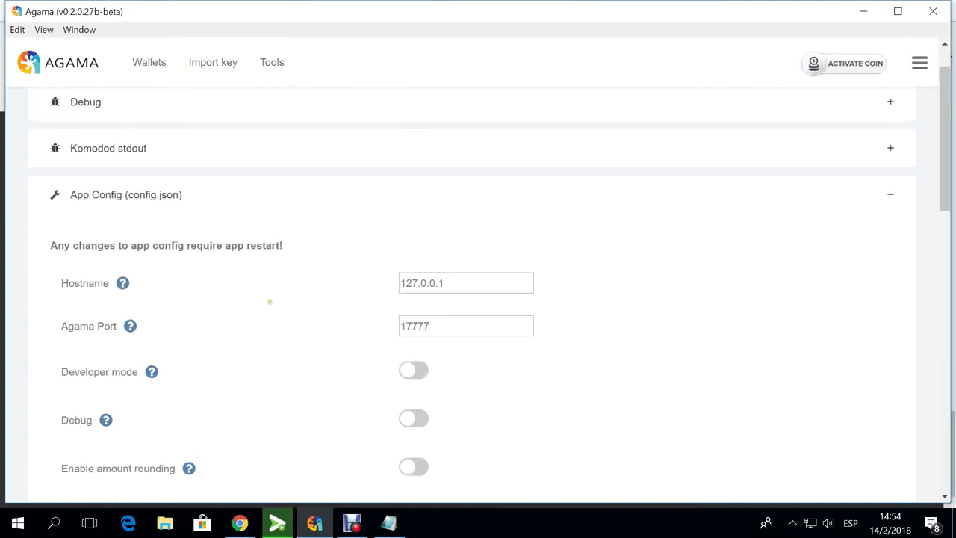
scroll(261, 291, "up", 1)
left_click(78, 251)
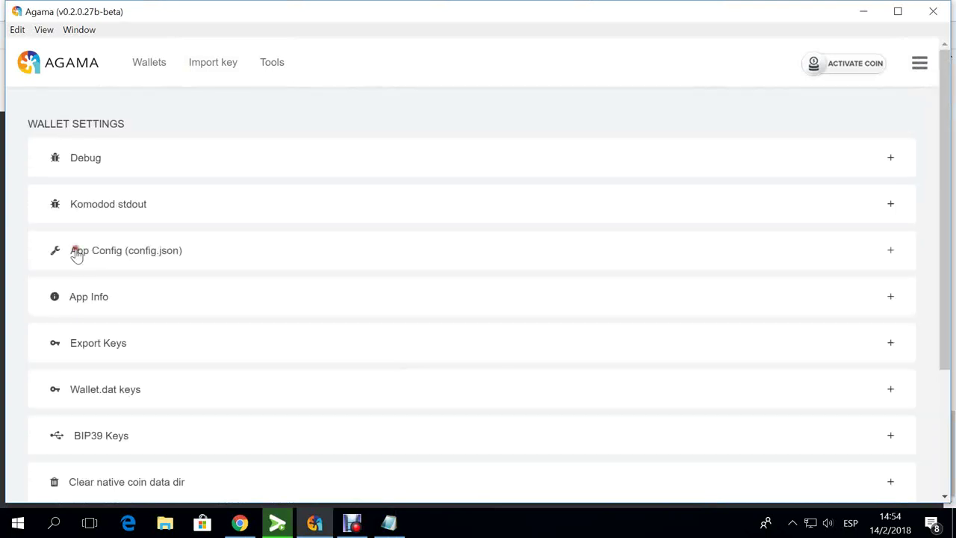
Expand the Export Keys section of the wallet settings to reach its passphrase field
left_click(104, 345)
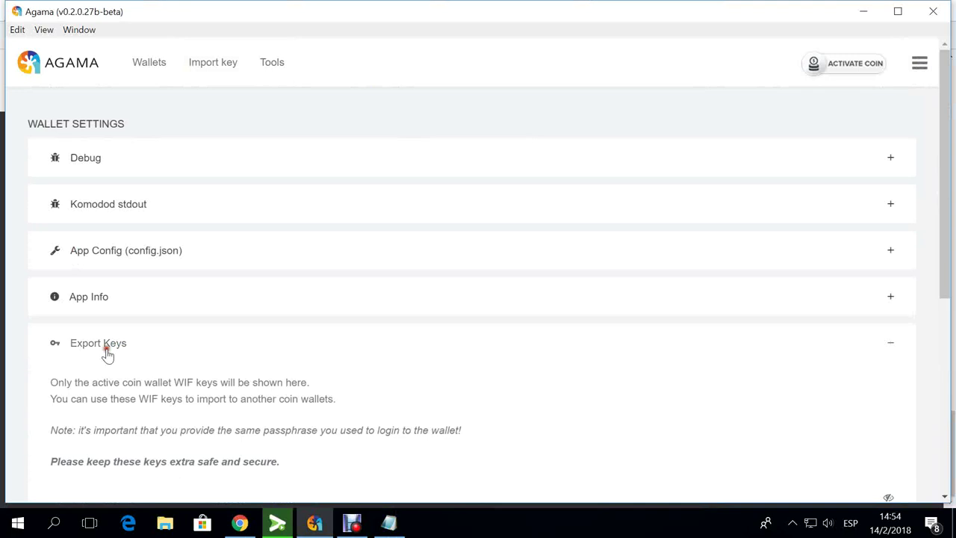
scroll(192, 378, "down", 1)
scroll(190, 381, "down", 1)
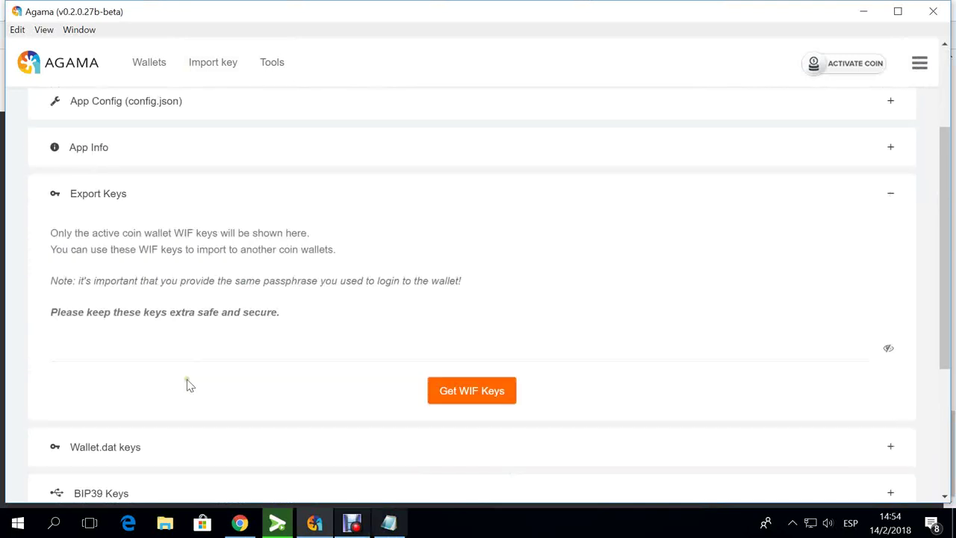
Switch to Notepad, copy the full wallet seed phrase and minimize the note
key("alt+Tab")
left_click(416, 259)
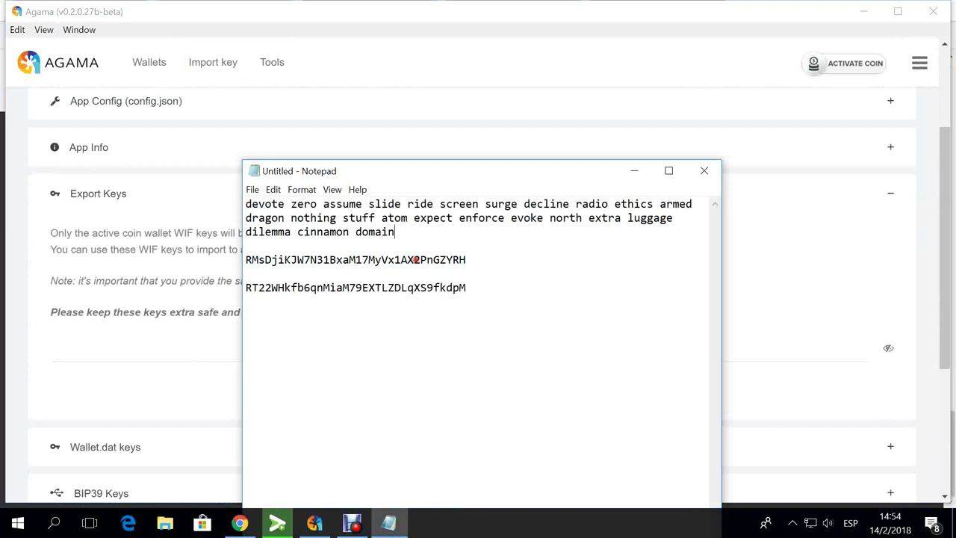
triple_click(366, 218)
right_click(280, 212)
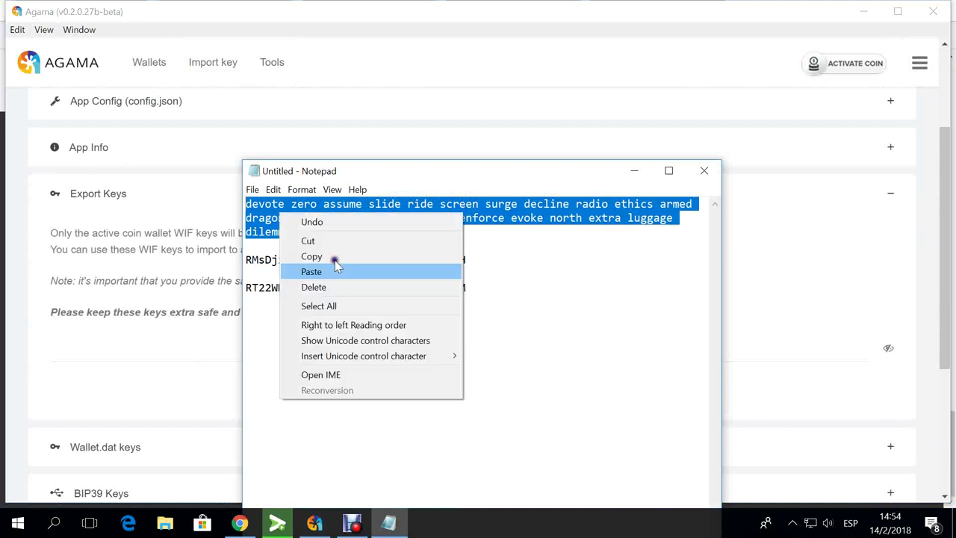
left_click(335, 259)
left_click(624, 171)
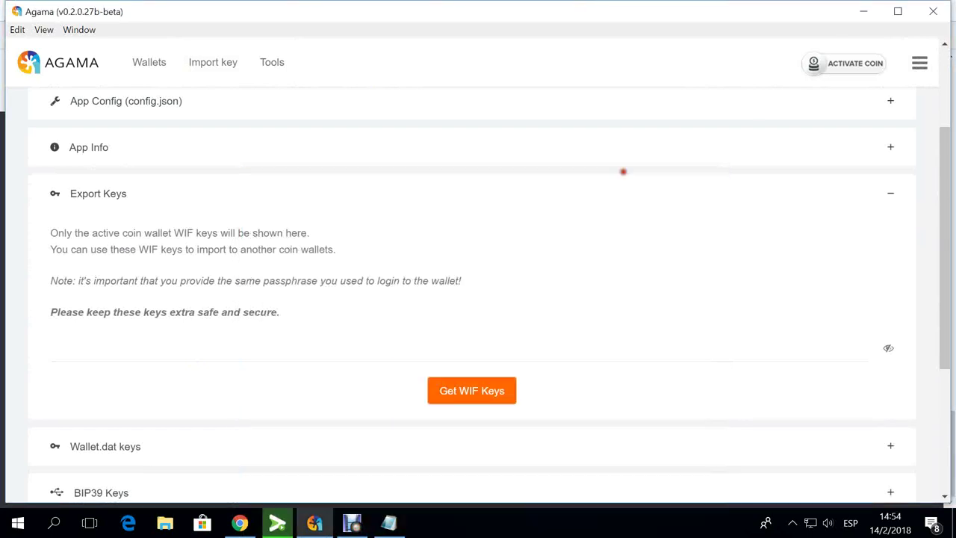
Paste the copied seed into the Passphrase / WIF field and get the wallet's WIF keys
right_click(84, 348)
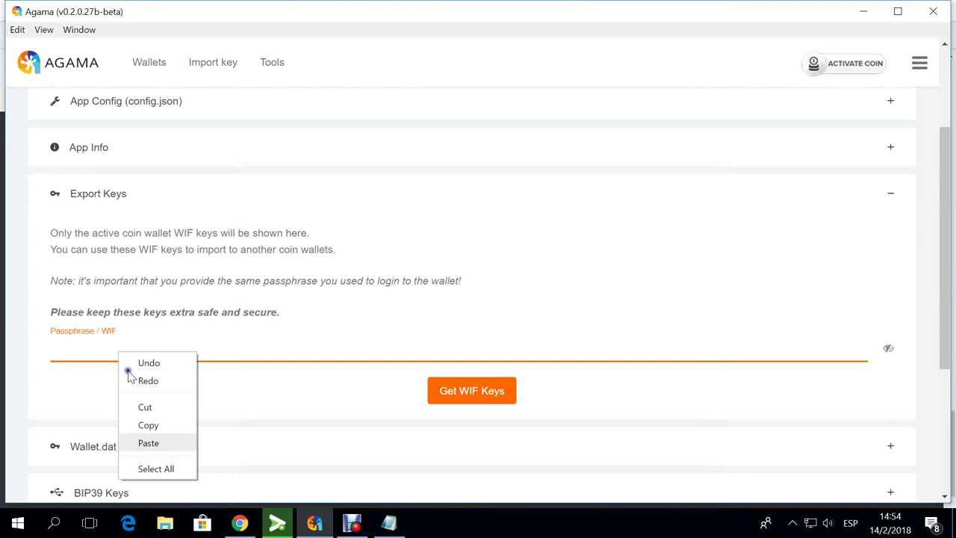
left_click(148, 443)
left_click(451, 394)
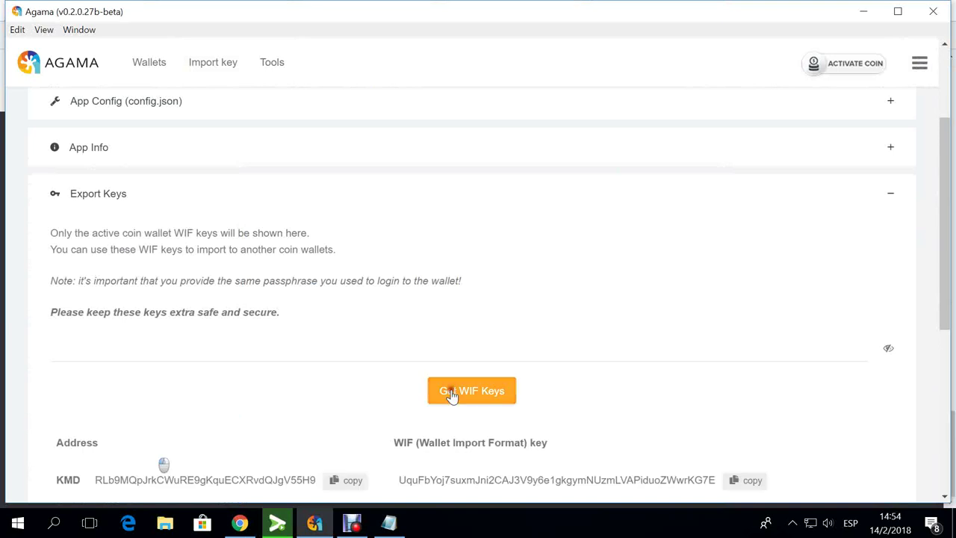
scroll(451, 393, "down", 1)
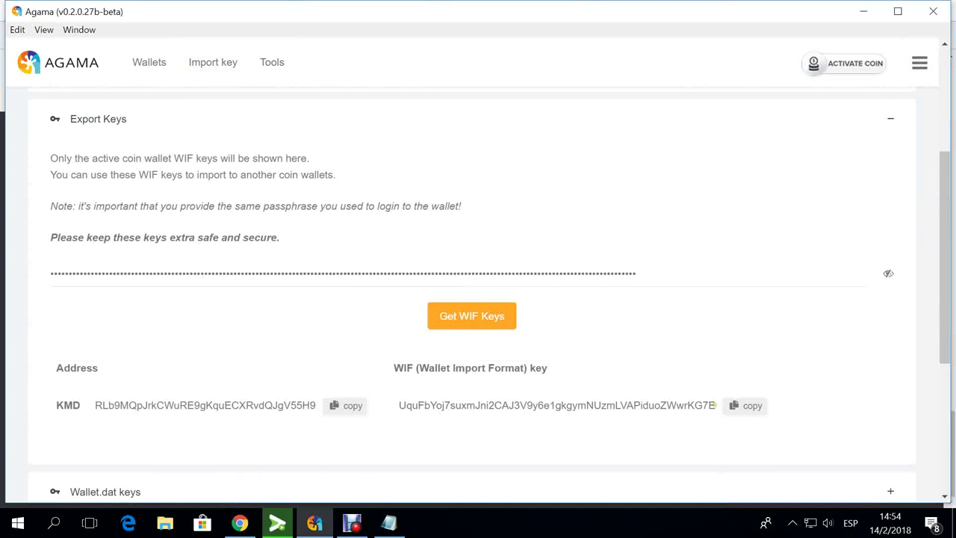
Copy the exported KMD WIF key to the clipboard
left_click(749, 411)
left_click(737, 408)
left_click(738, 407)
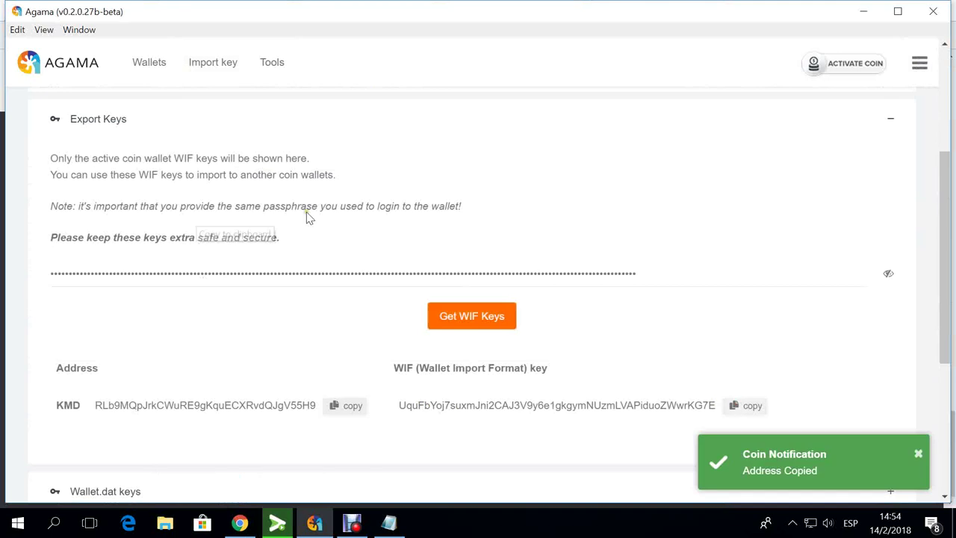
Expand the Wallet.dat keys section, choose KMD as the coin and retrieve its keys
scroll(187, 366, "down", 1)
scroll(187, 366, "down", 2)
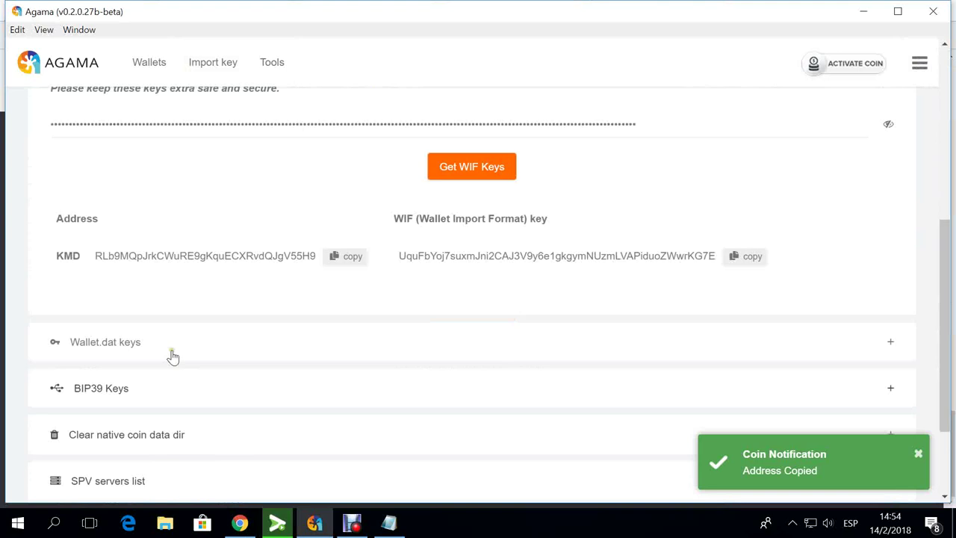
left_click(142, 333)
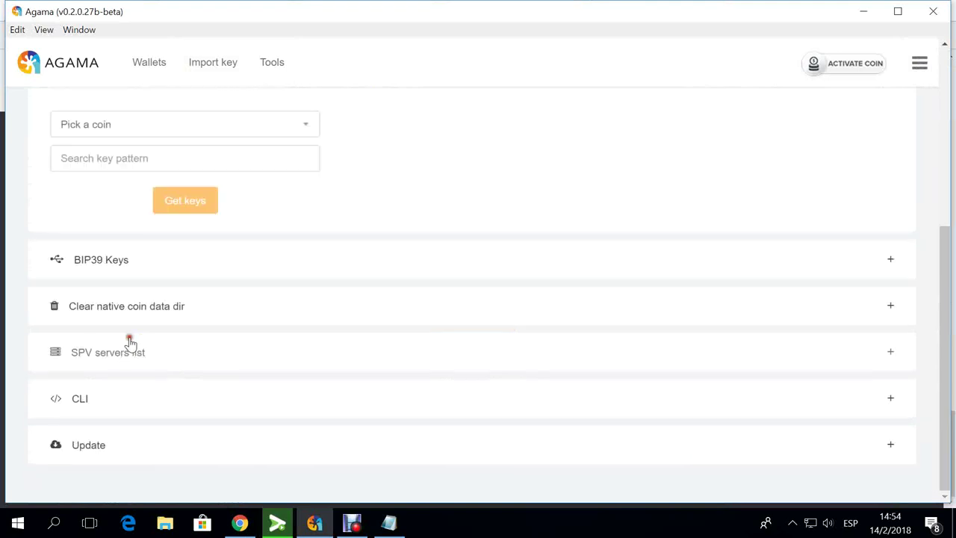
scroll(160, 305, "up", 3)
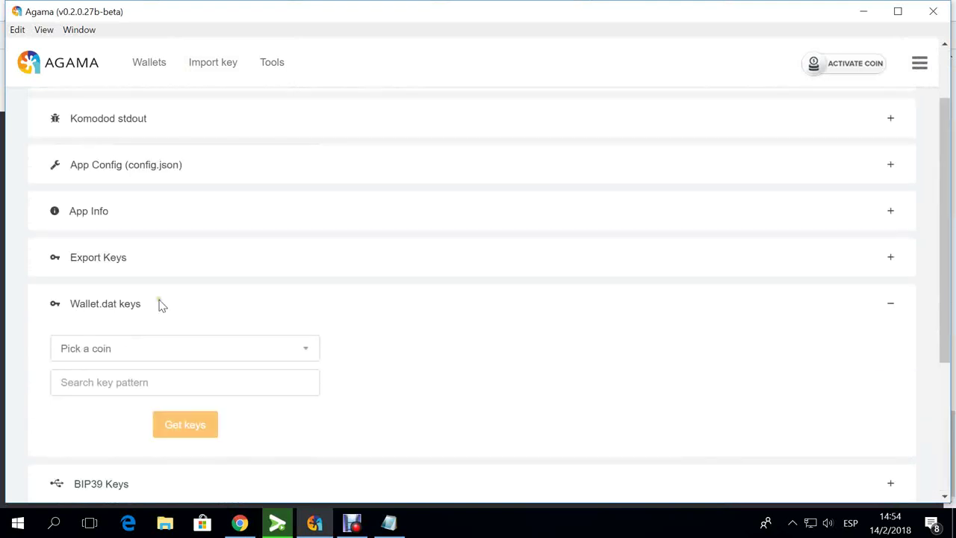
left_click(137, 352)
key("m")
key("v")
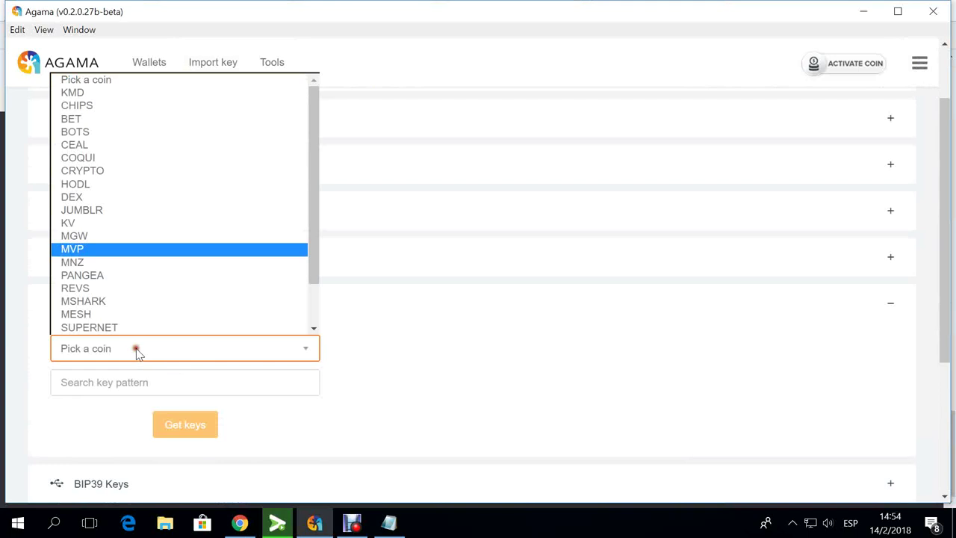
key("Escape")
key("k")
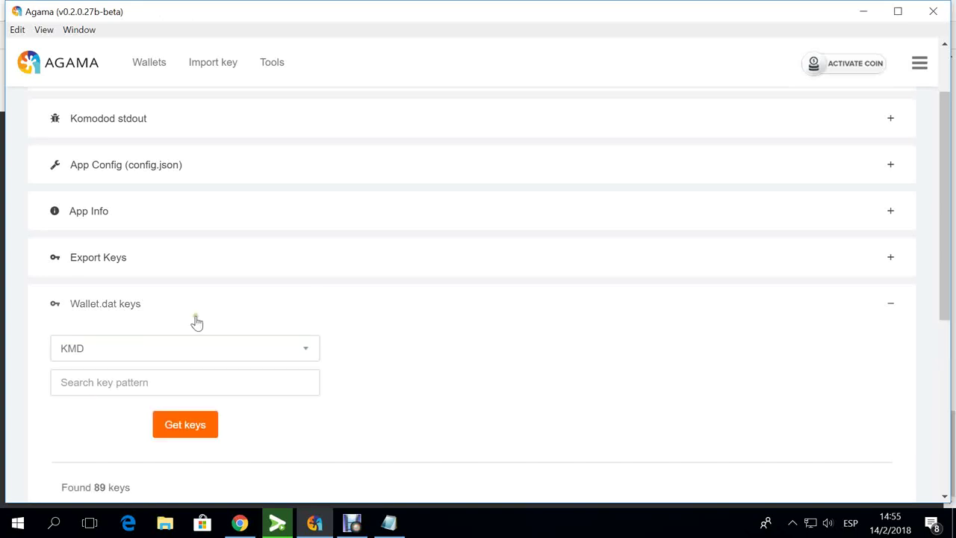
Review the addresses and WIF keys retrieved from wallet.dat for KMD, and collapse the section
left_click(79, 299)
scroll(188, 352, "down", 2)
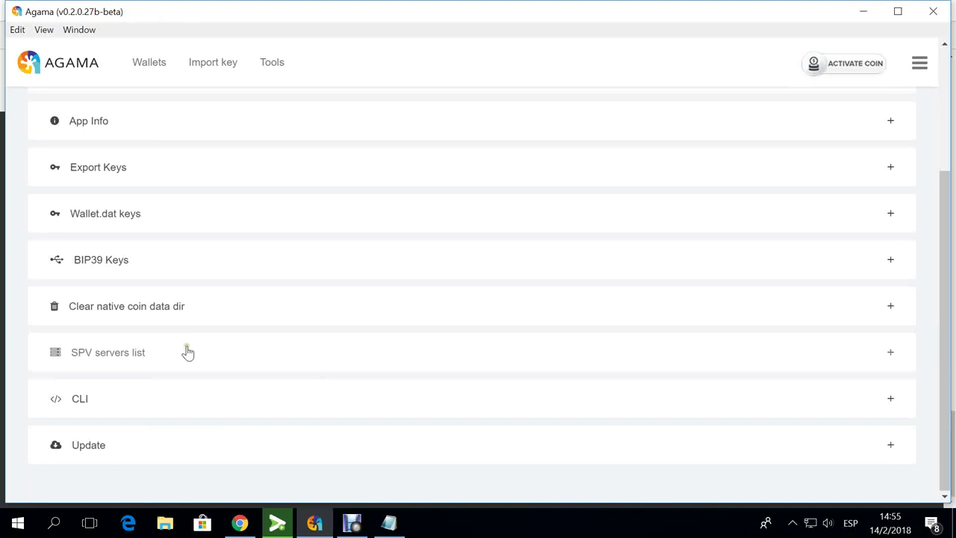
scroll(179, 356, "up", 4)
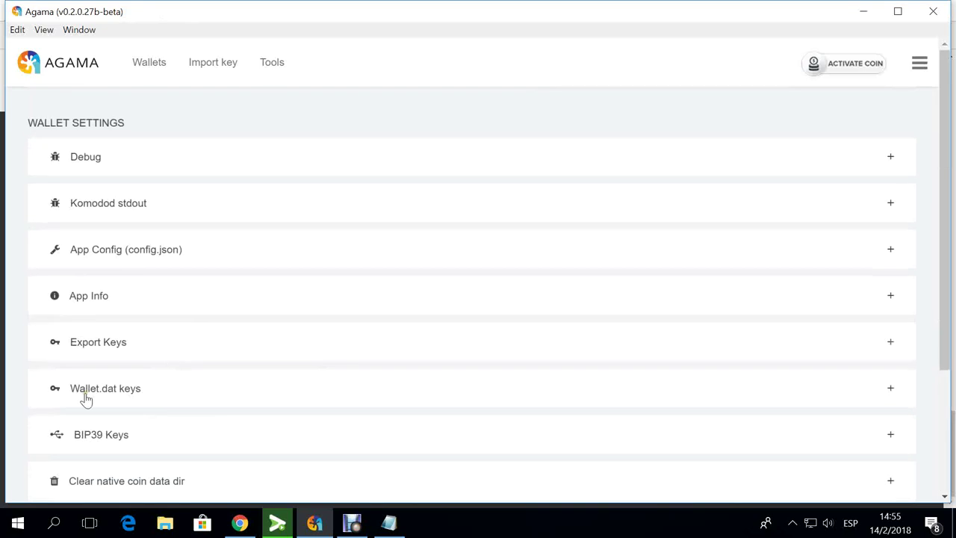
scroll(97, 359, "down", 2)
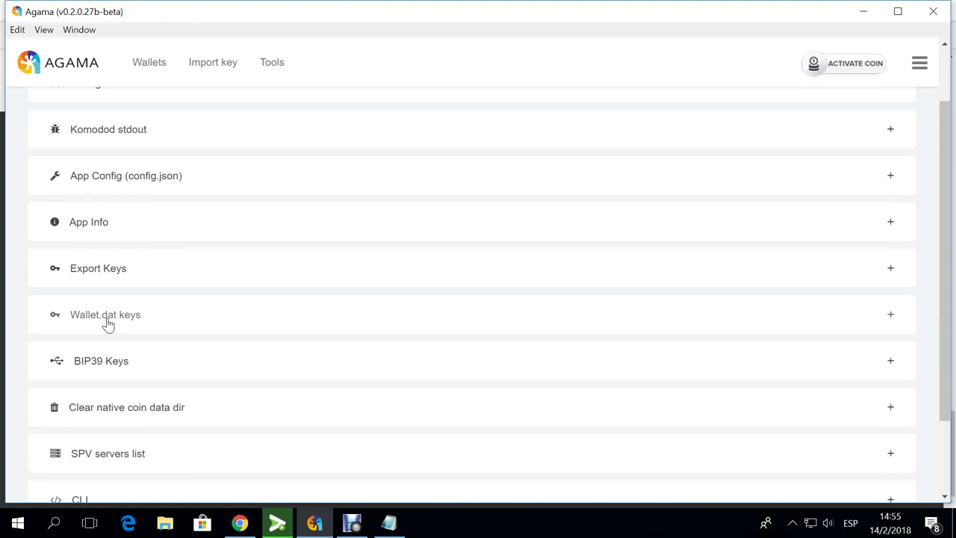
left_click(108, 321)
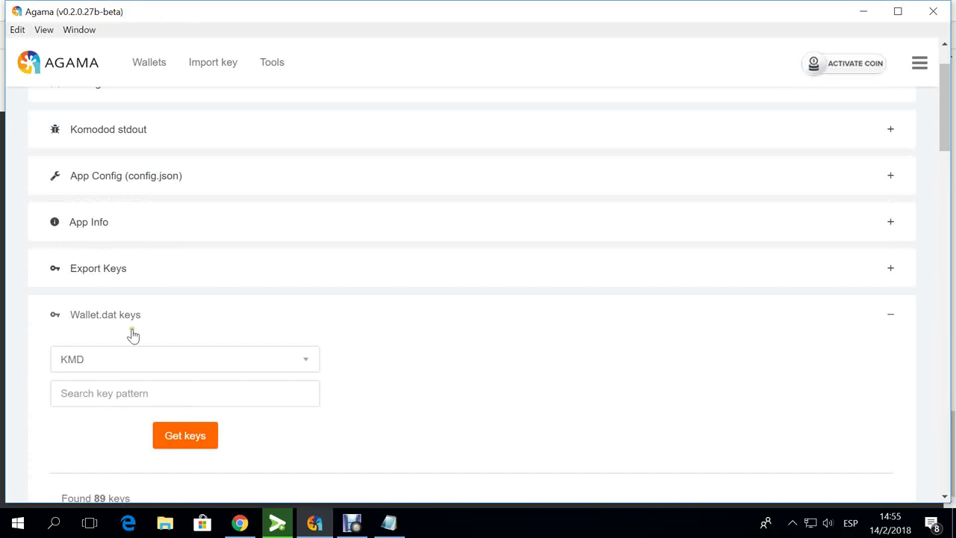
scroll(196, 437, "down", 1)
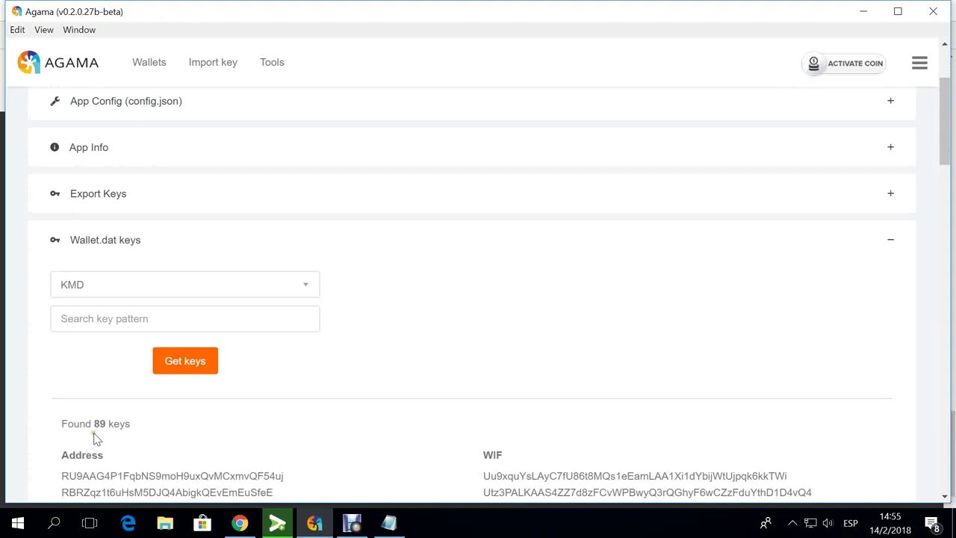
scroll(208, 425, "up", 1)
scroll(208, 426, "up", 1)
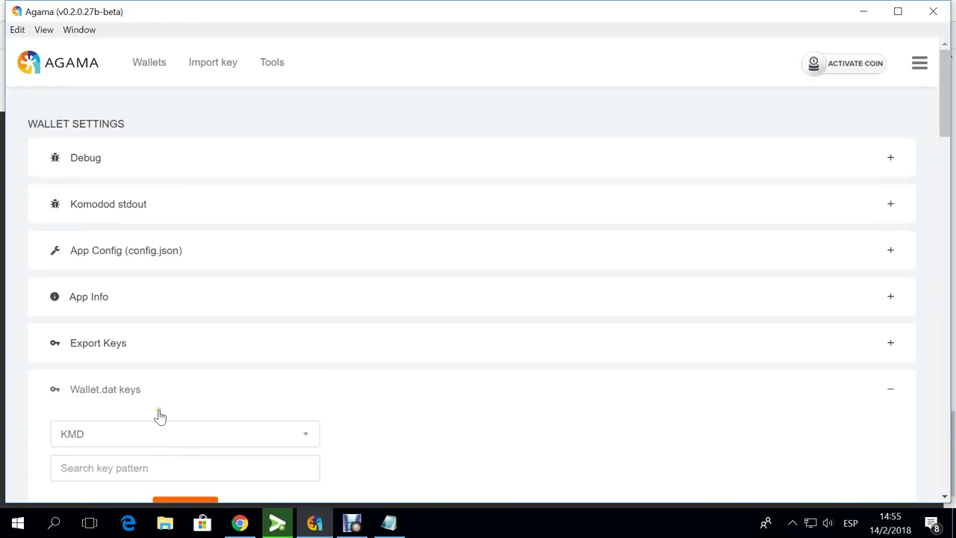
left_click(103, 391)
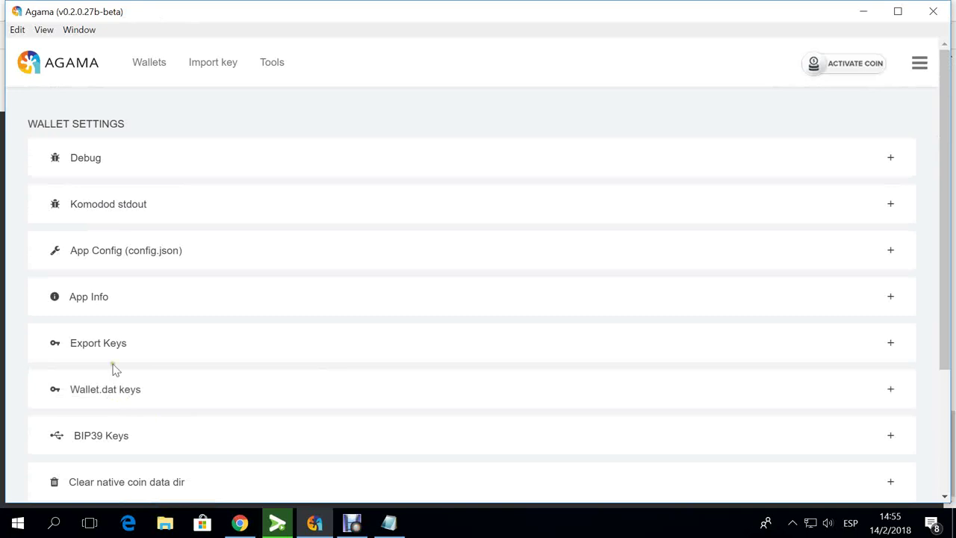
Expand the SPV servers list and check which servers can be chosen for KMD, keeping electrum2.cipig.net:10001 selected
scroll(115, 369, "down", 2)
scroll(111, 378, "down", 1)
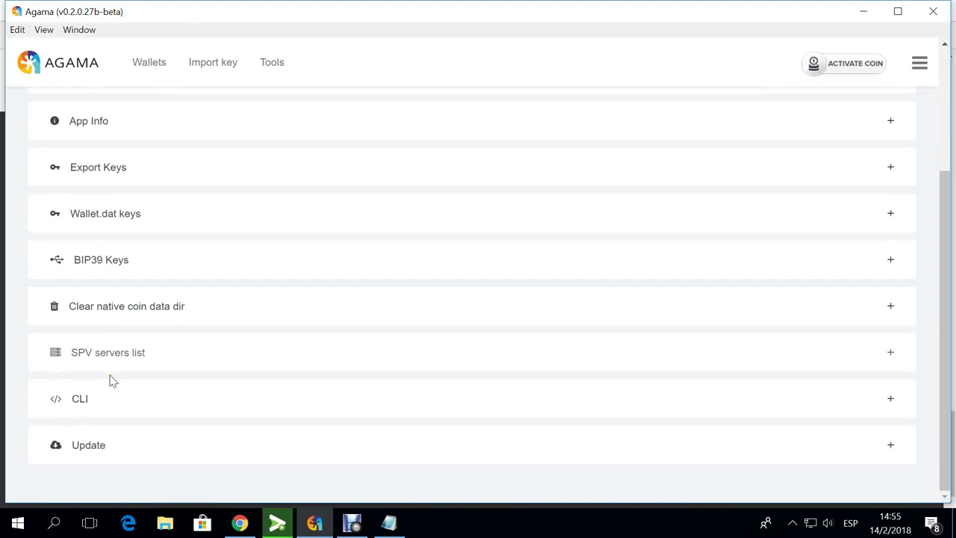
left_click(118, 354)
scroll(217, 411, "down", 1)
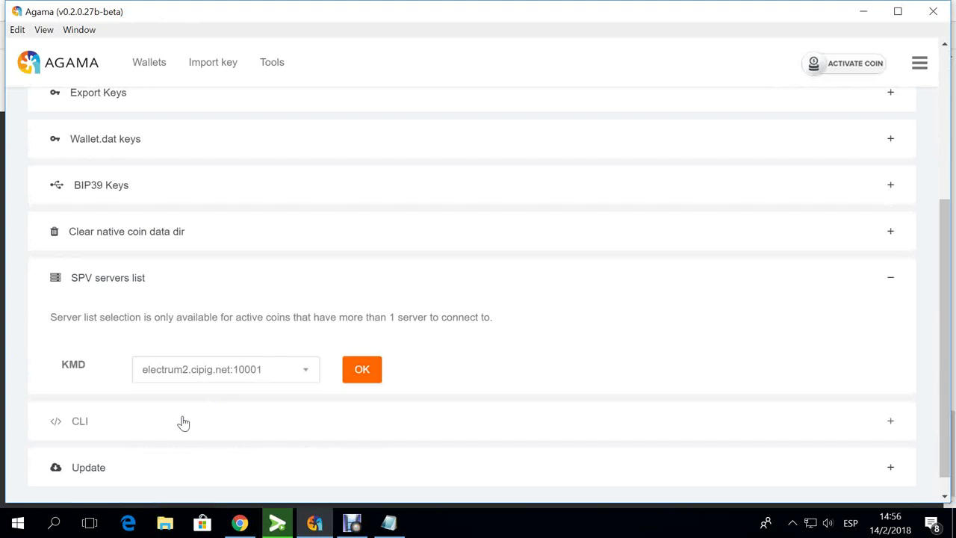
left_click(236, 371)
left_click(247, 378)
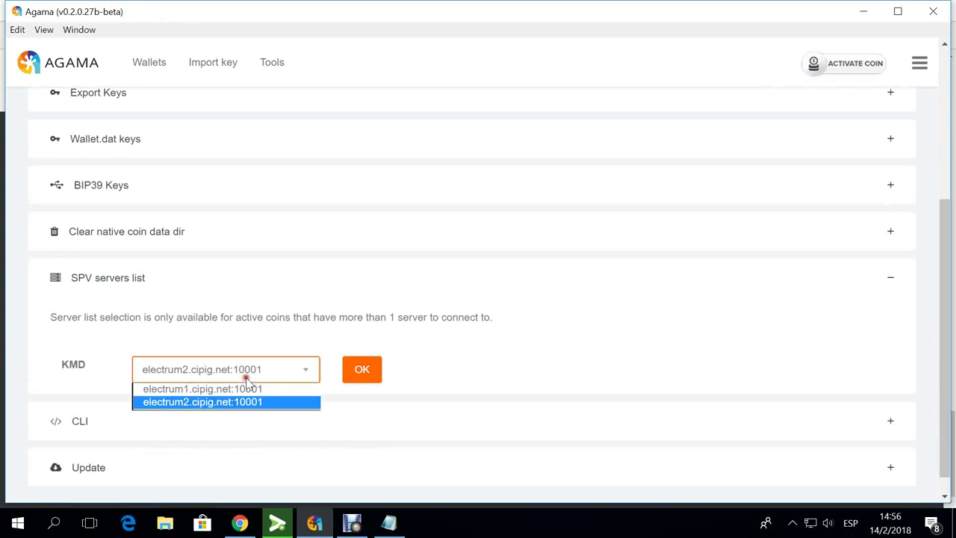
left_click(246, 378)
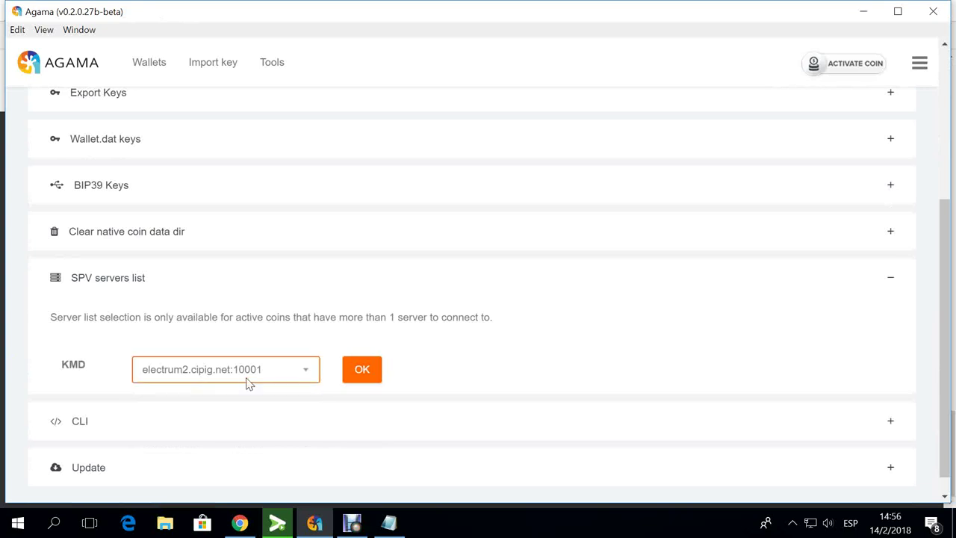
left_click(239, 375)
Return to the wallets and activate BitcoinGold (BTG) in Lite (SPV) mode
scroll(147, 378, "up", 3)
scroll(146, 379, "up", 1)
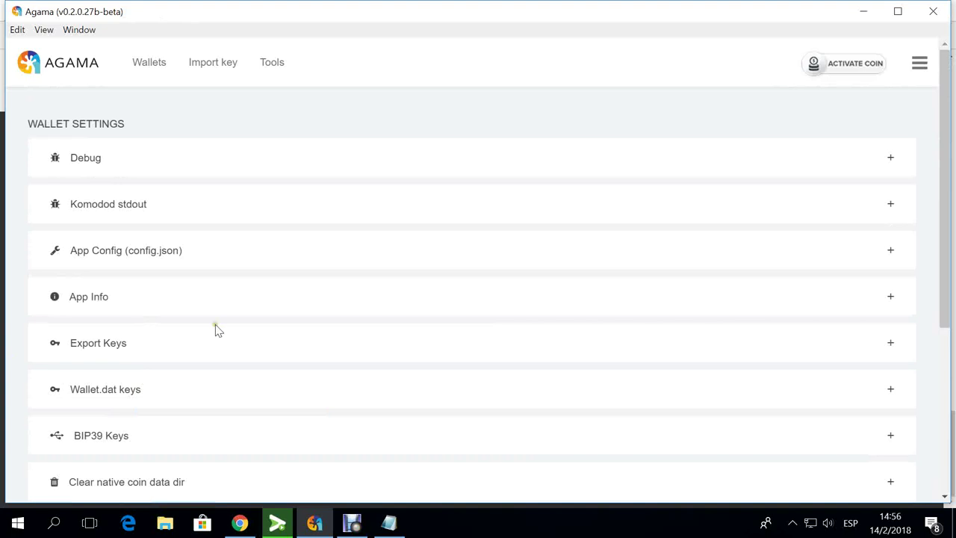
left_click(148, 63)
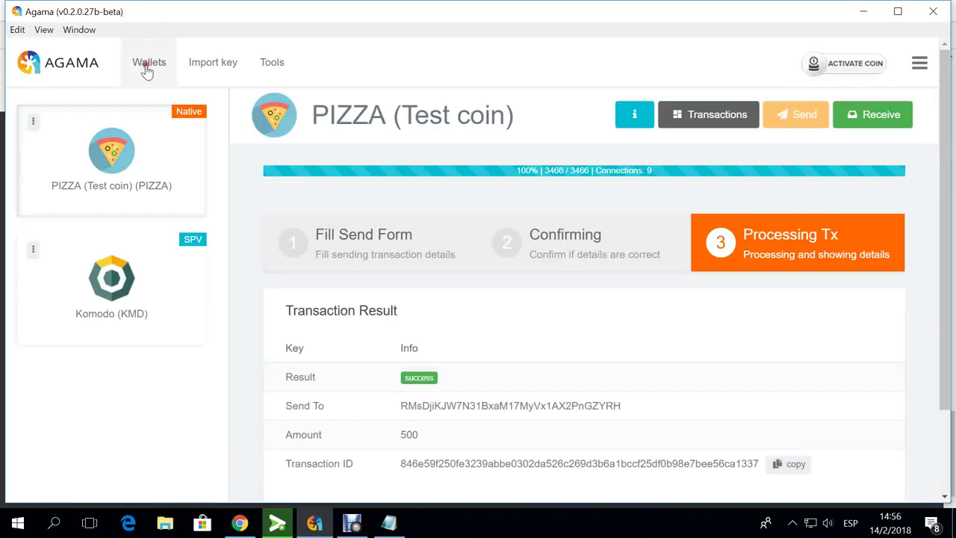
left_click(832, 65)
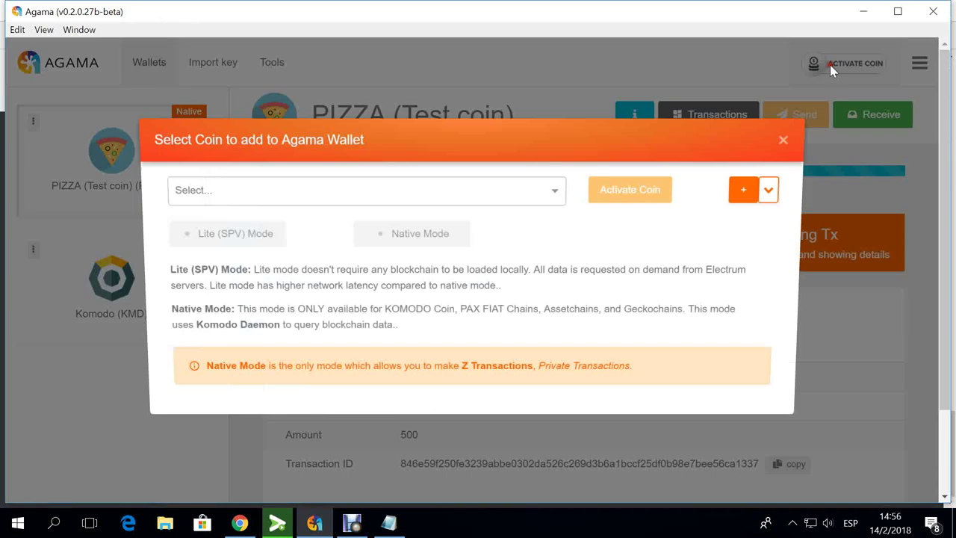
left_click(389, 189)
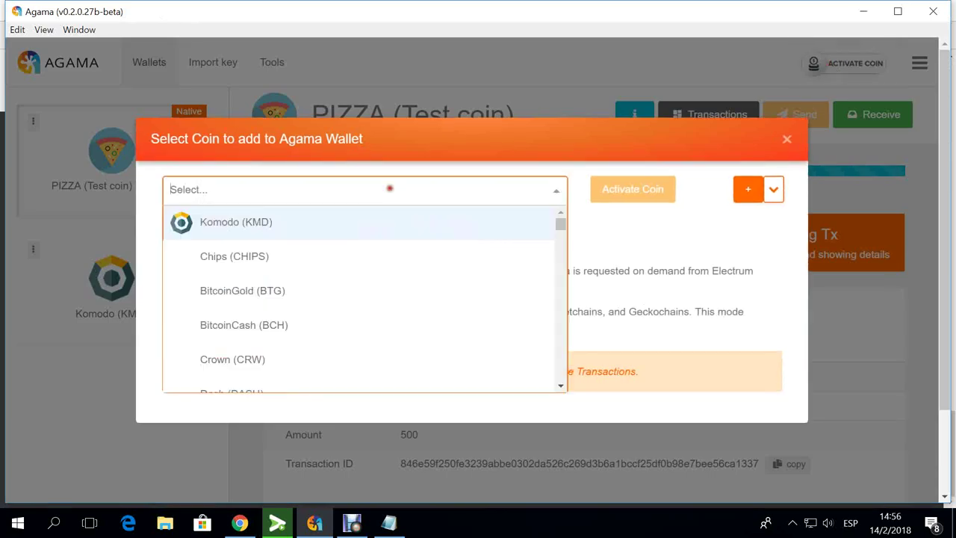
scroll(298, 237, "down", 1)
scroll(258, 316, "down", 3)
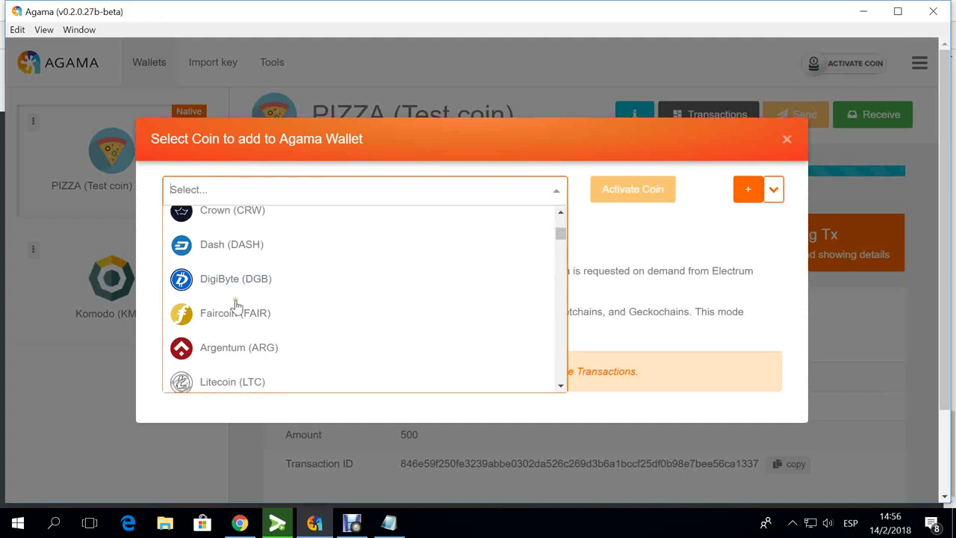
scroll(234, 319, "up", 2)
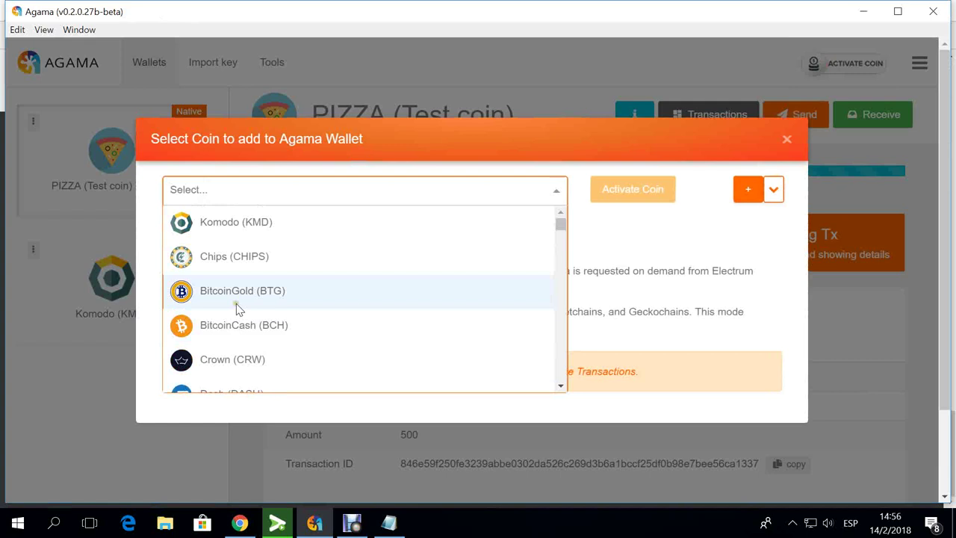
left_click(237, 309)
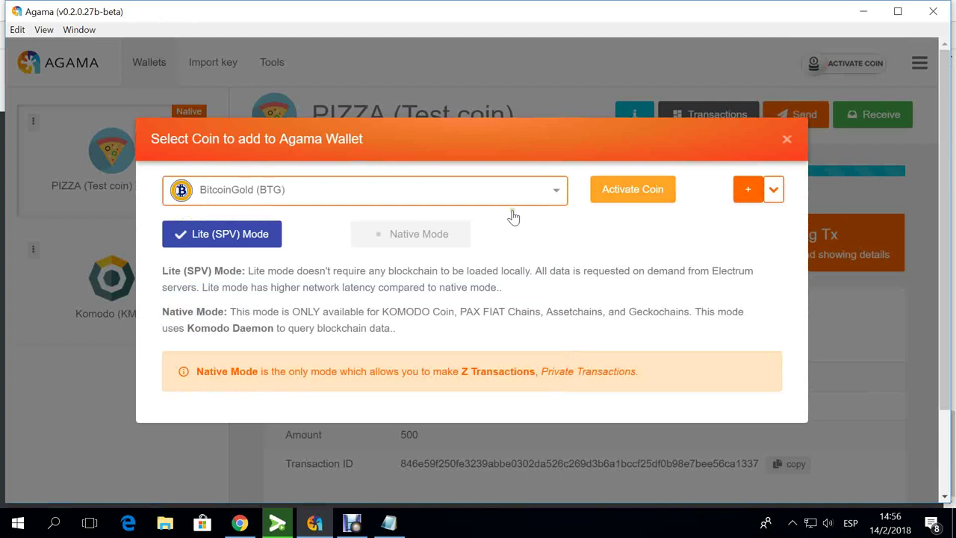
left_click(639, 191)
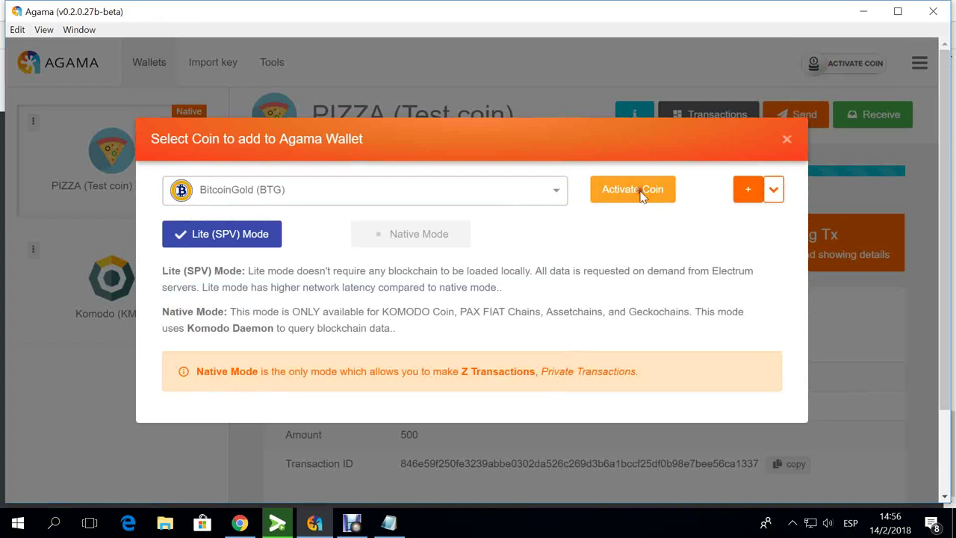
left_click(644, 191)
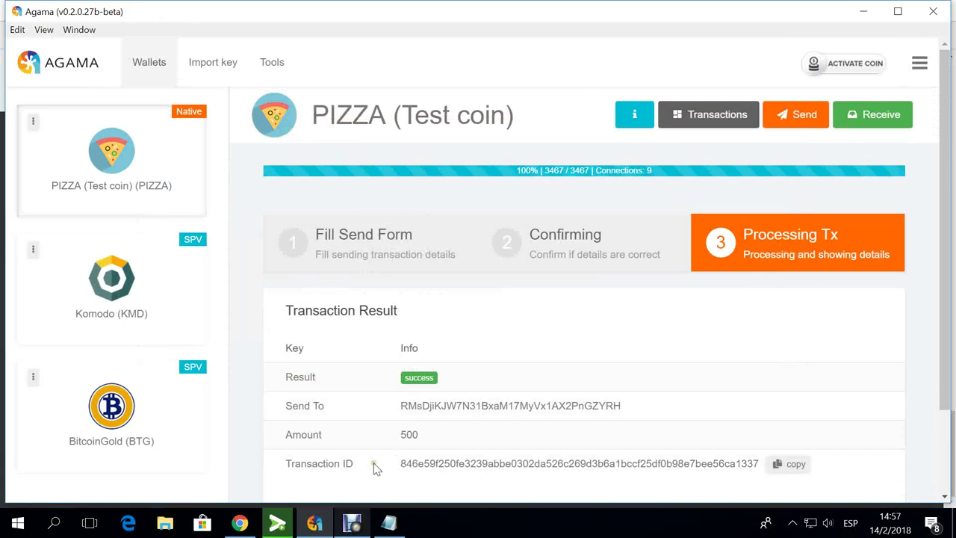
mouse_move(354, 529)
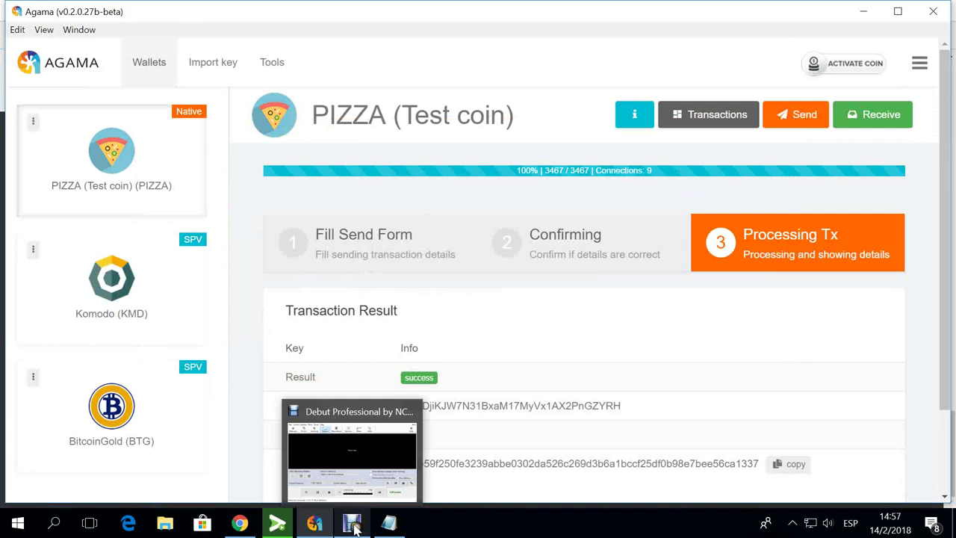